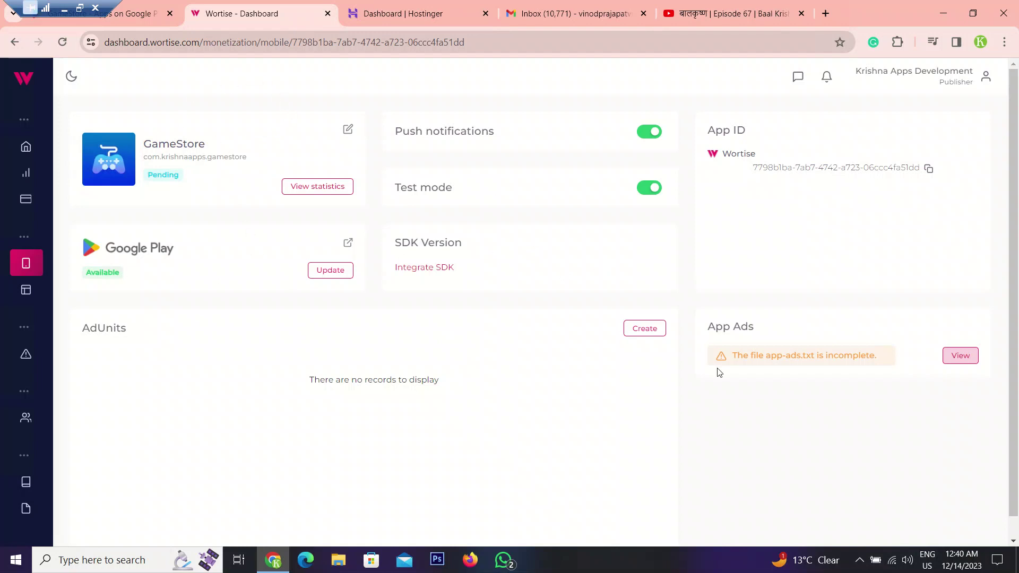
Review the app's app-ads.txt lines in the App Ads panel and submit them for revision.
left_click_drag(706, 327, 760, 329)
left_click(816, 334)
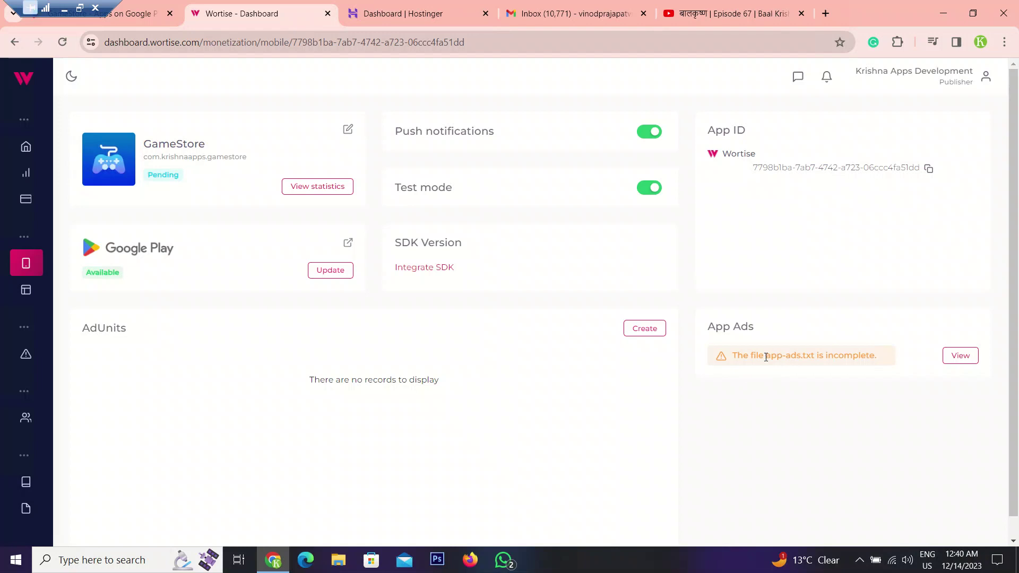
left_click(960, 356)
left_click_drag(790, 212, 826, 383)
scroll(829, 381, "down", 3)
scroll(828, 381, "down", 2)
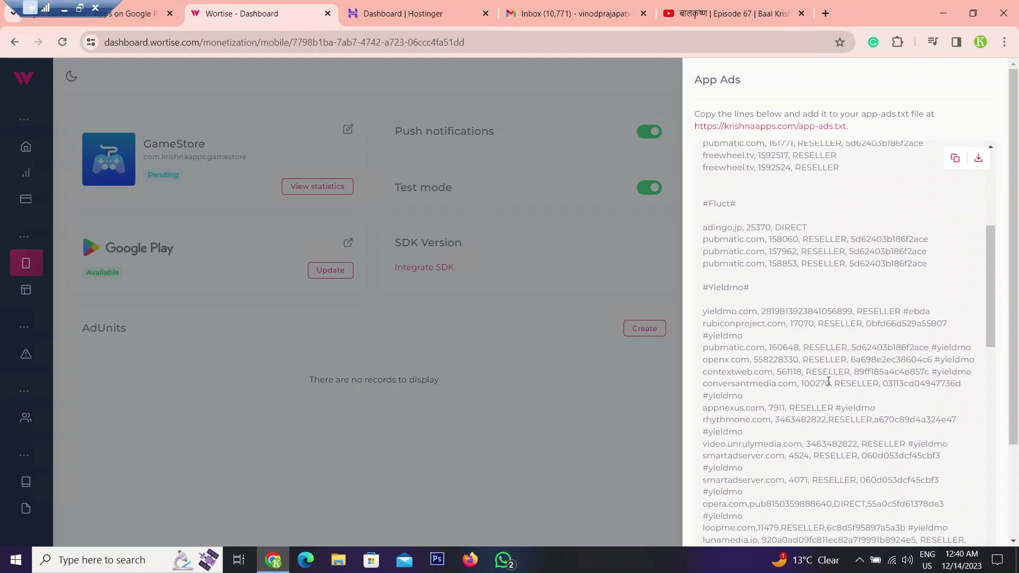
scroll(828, 381, "down", 8)
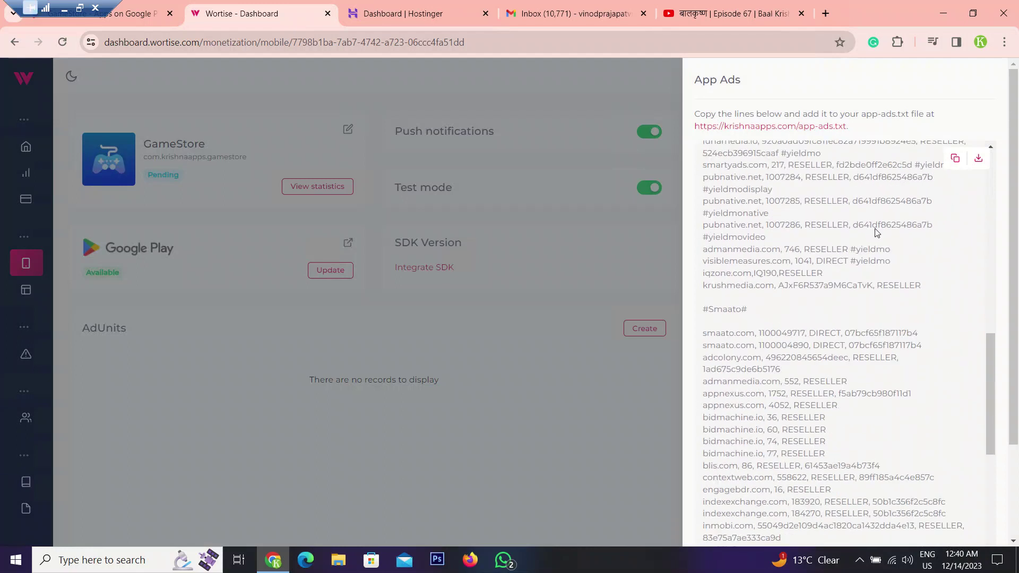
scroll(816, 310, "down", 8)
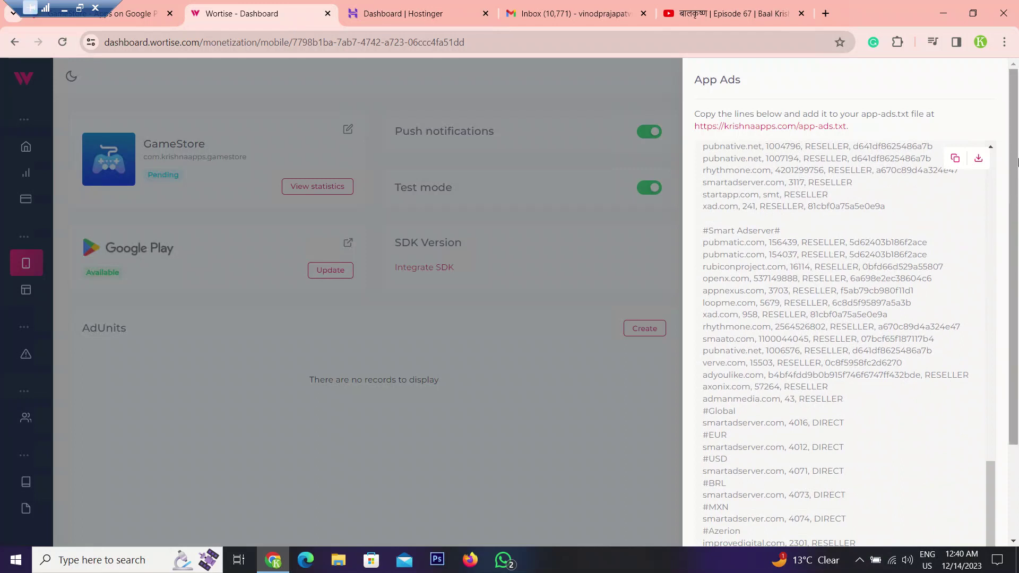
left_click_drag(1013, 131, 1012, 227)
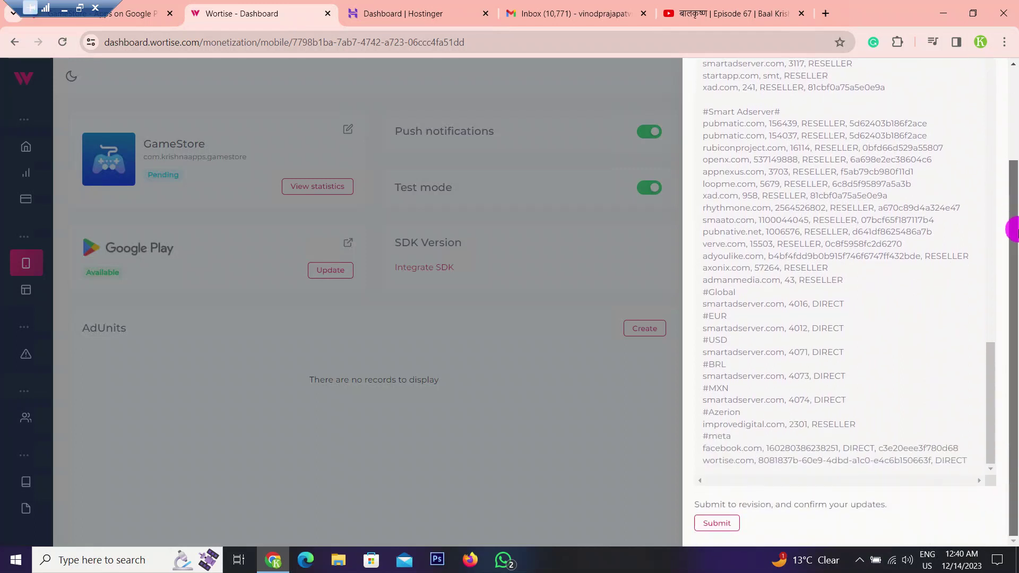
left_click(731, 528)
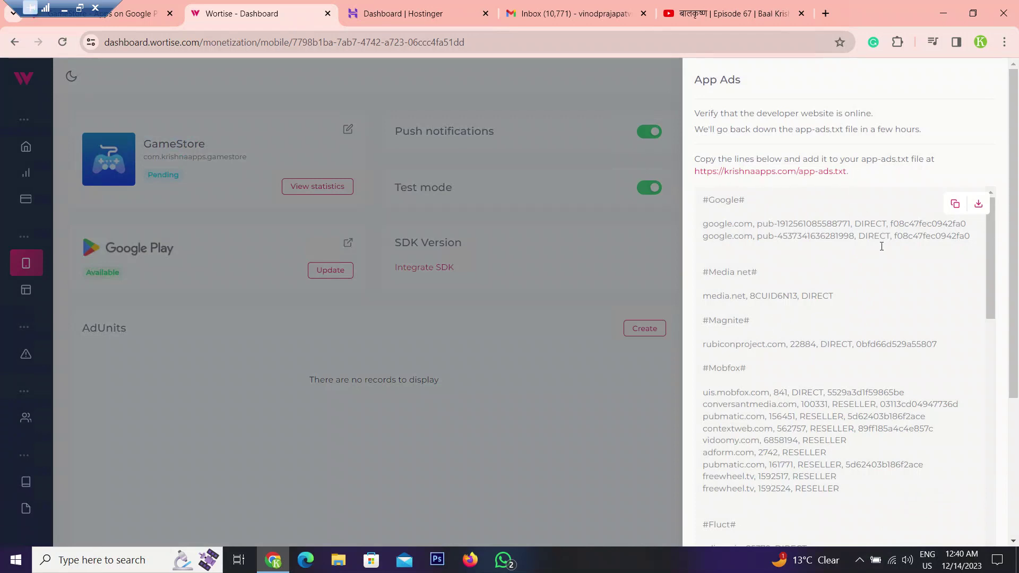
left_click(644, 231)
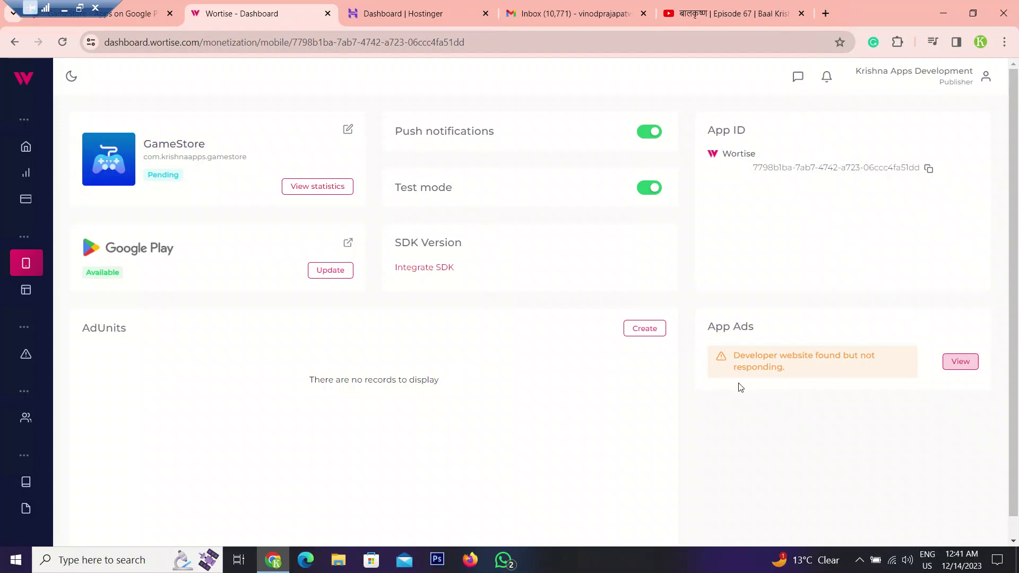
left_click(961, 362)
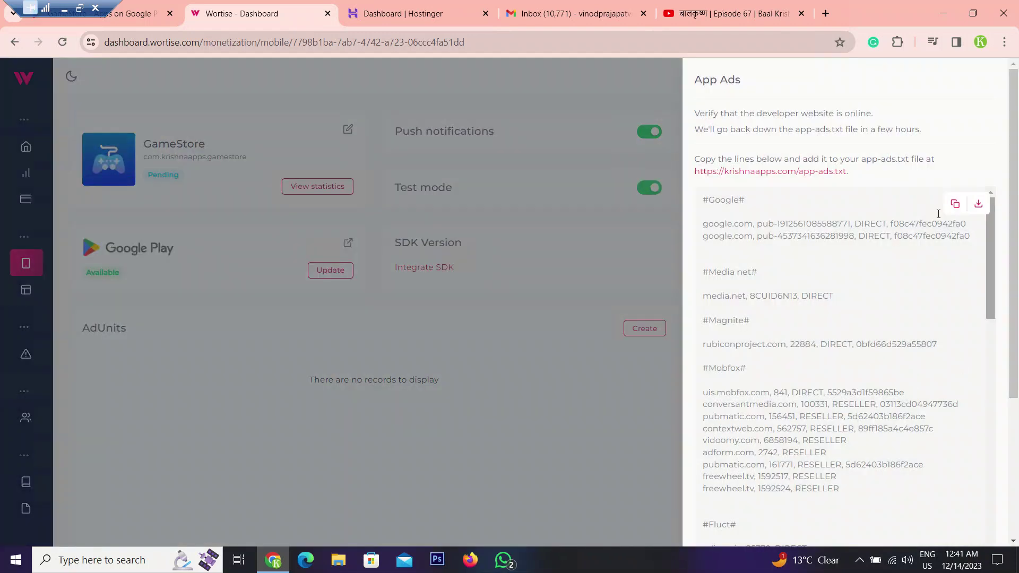
scroll(929, 143, "down", 4)
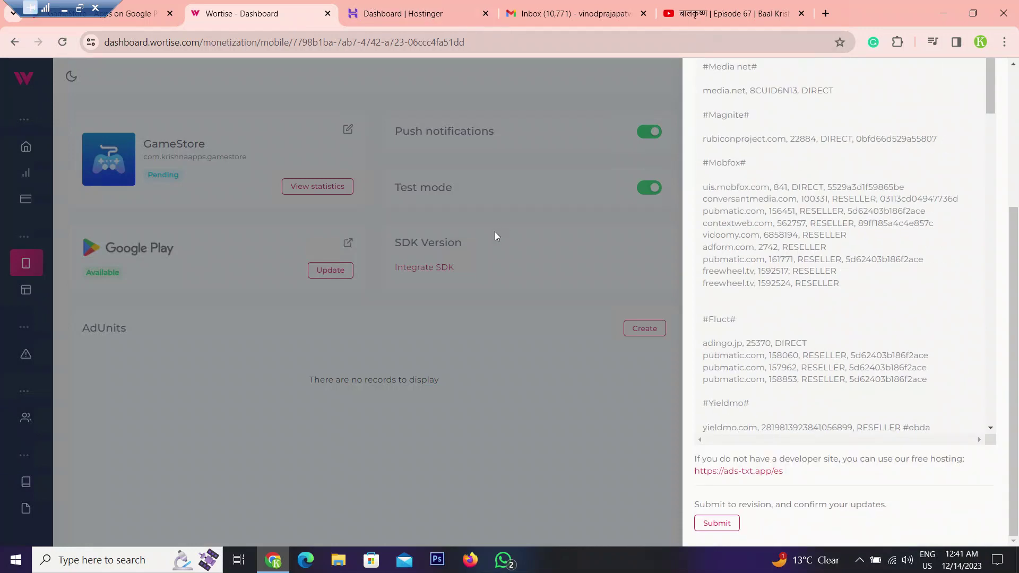
key("super+d")
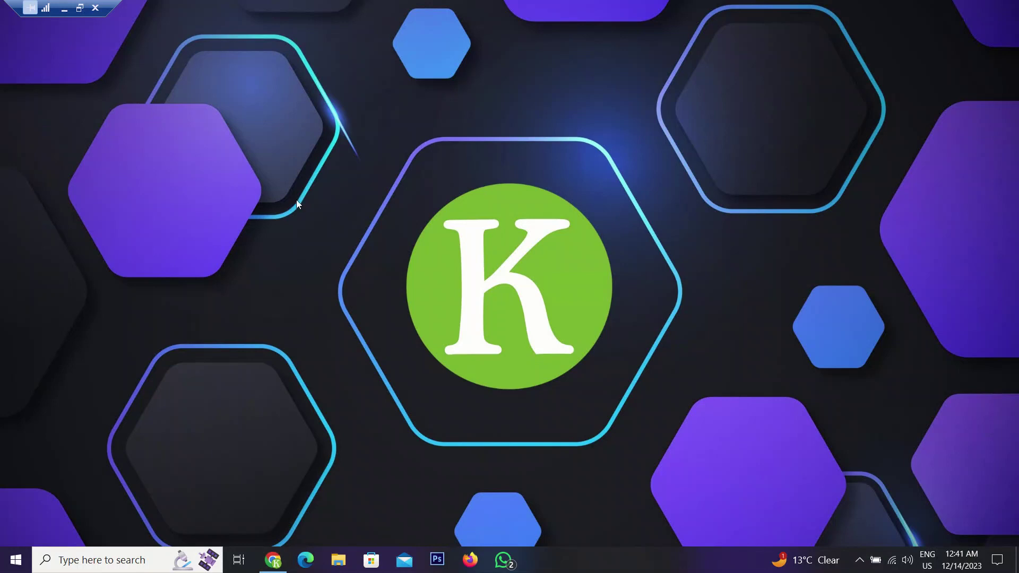
key("super+d")
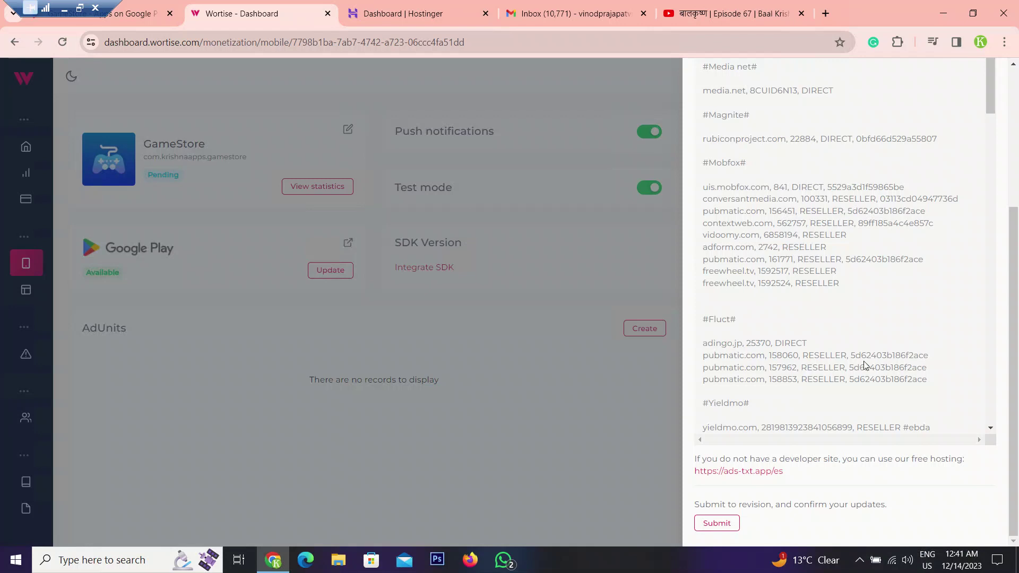
scroll(863, 360, "down", 5)
left_click(722, 524)
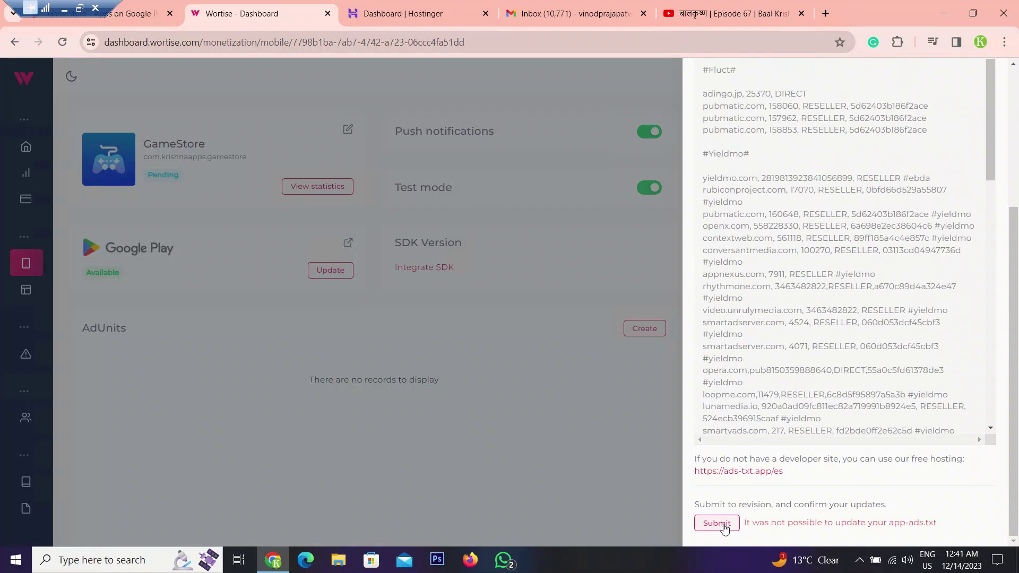
left_click(716, 523)
left_click(552, 428)
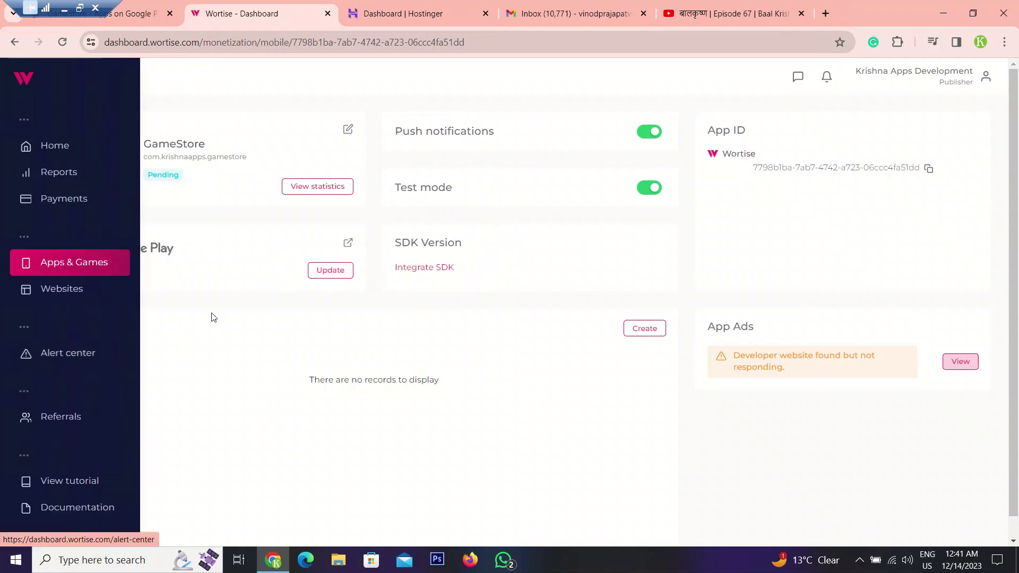
double_click(87, 331)
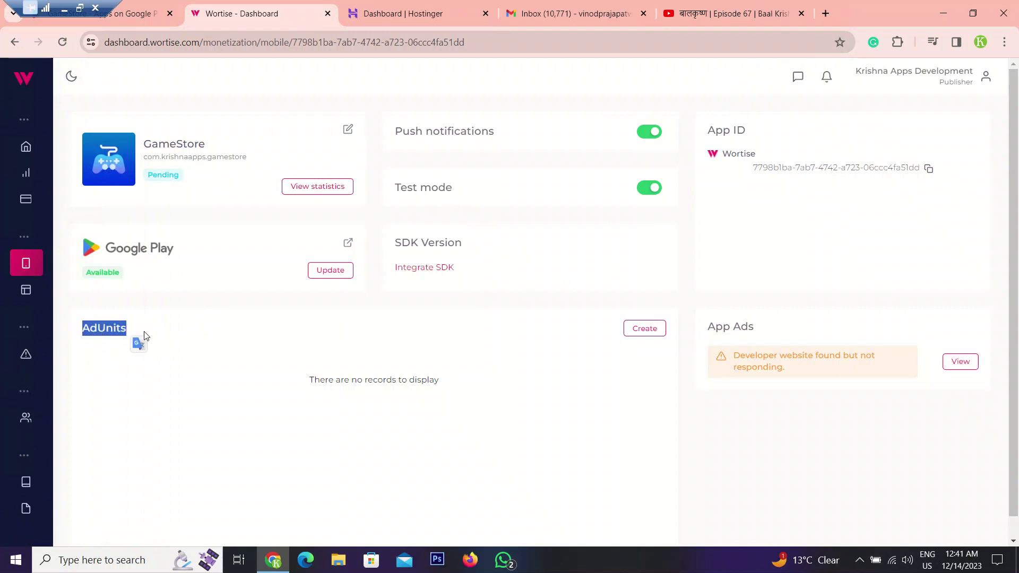
left_click(293, 347)
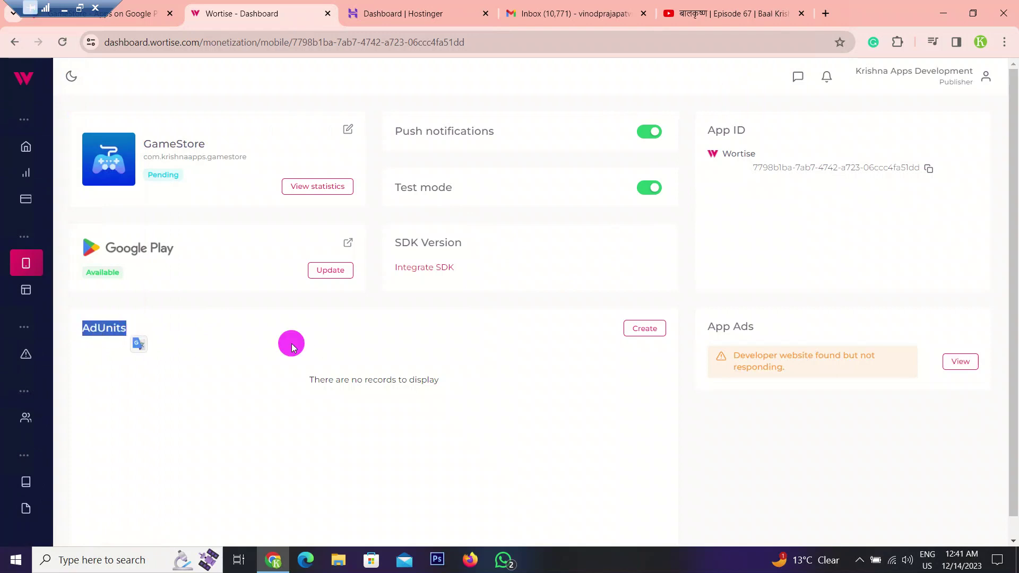
left_click(361, 341)
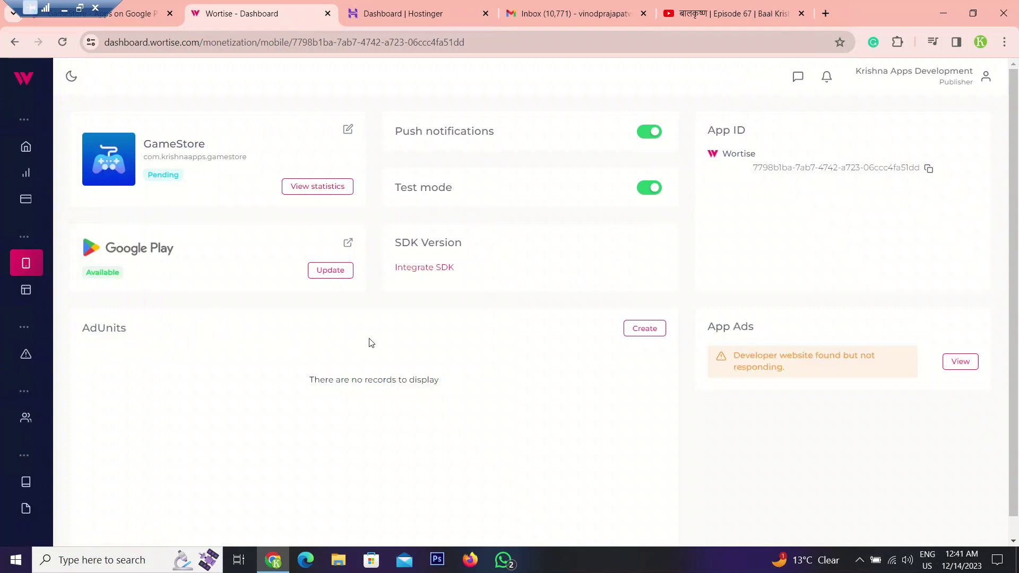
Create a new Banner-format ad unit, keeping the default name 'Banner - GameStore'.
left_click(645, 331)
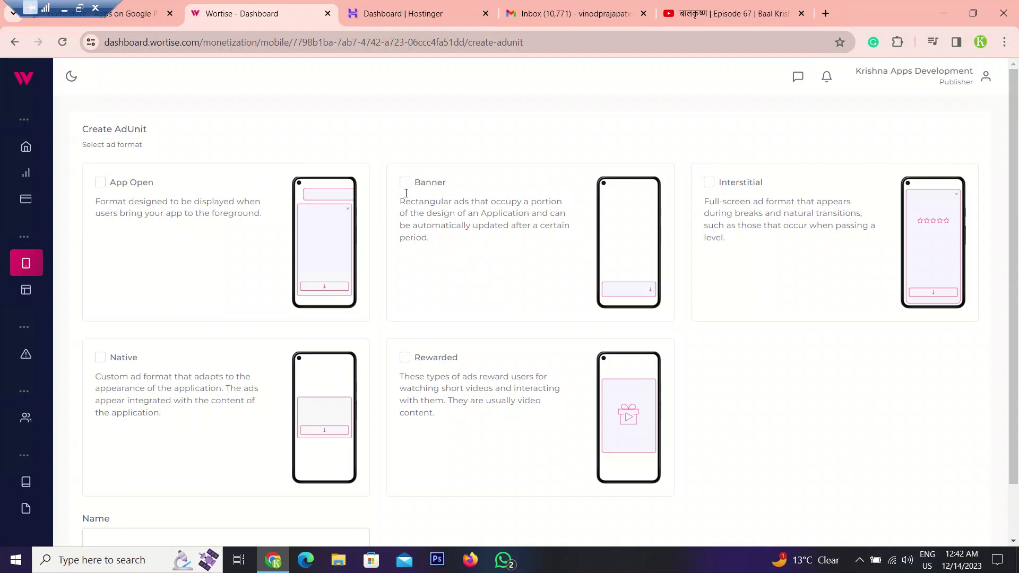
left_click(405, 181)
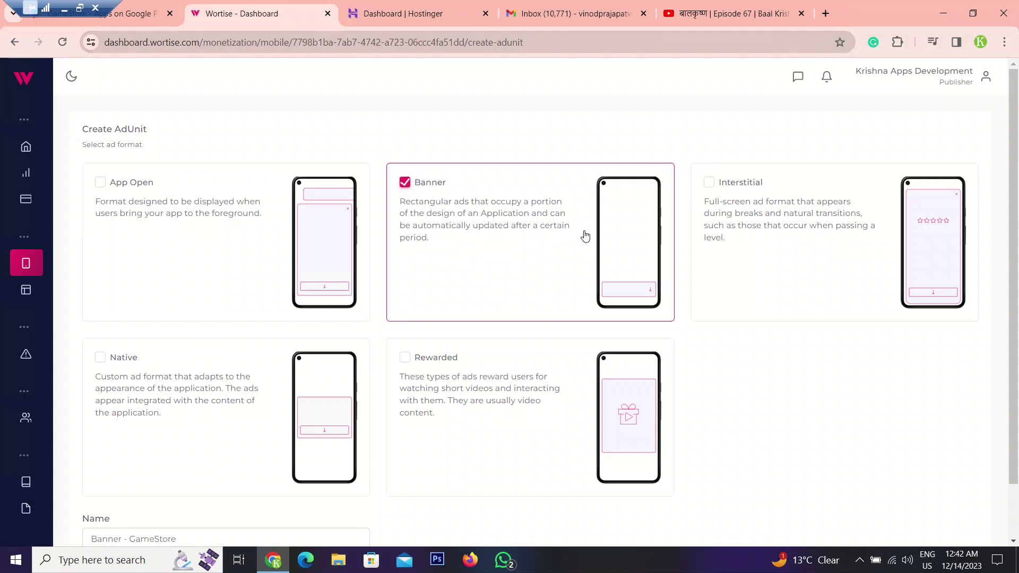
scroll(485, 320, "down", 2)
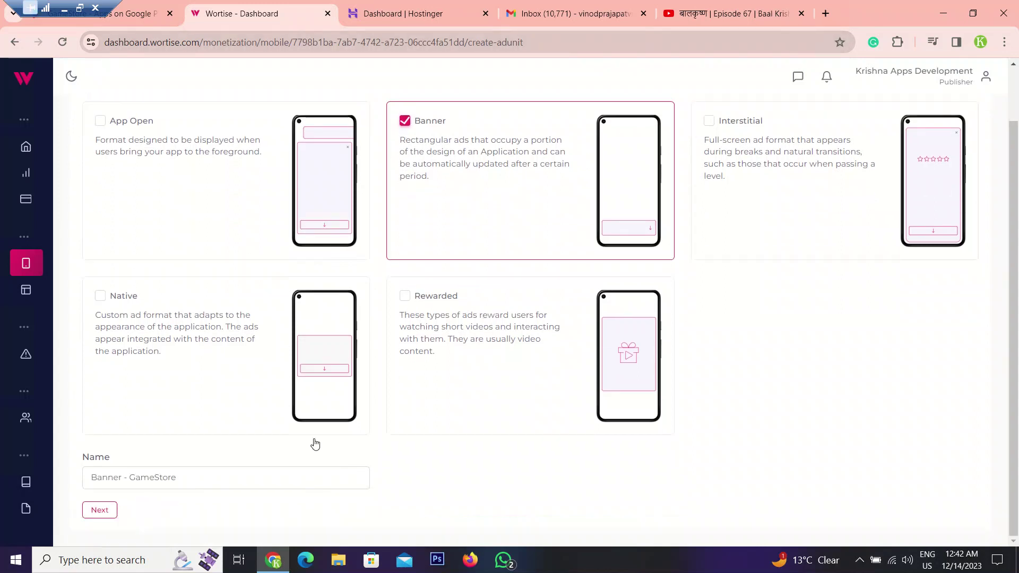
left_click(184, 480)
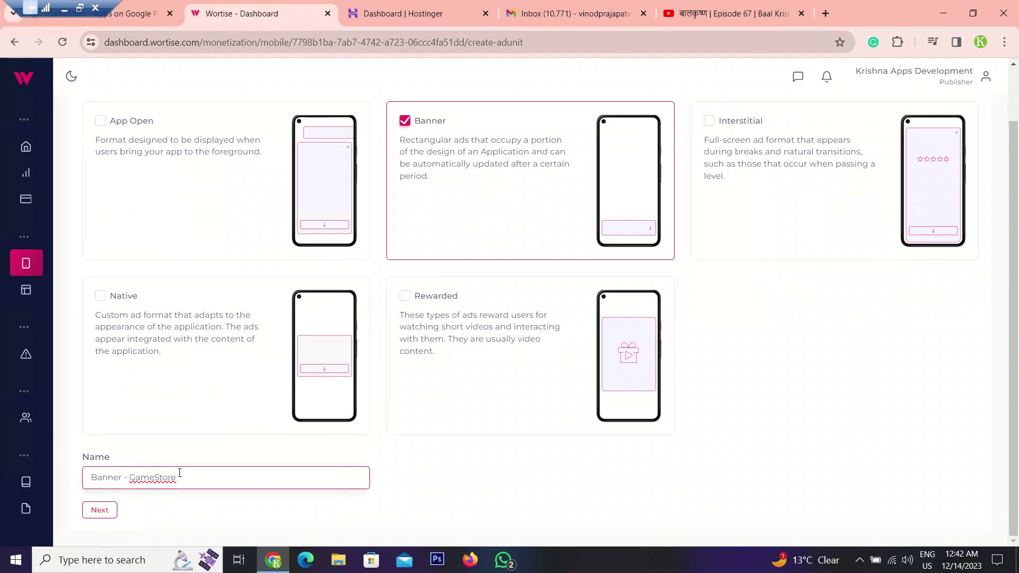
left_click(107, 510)
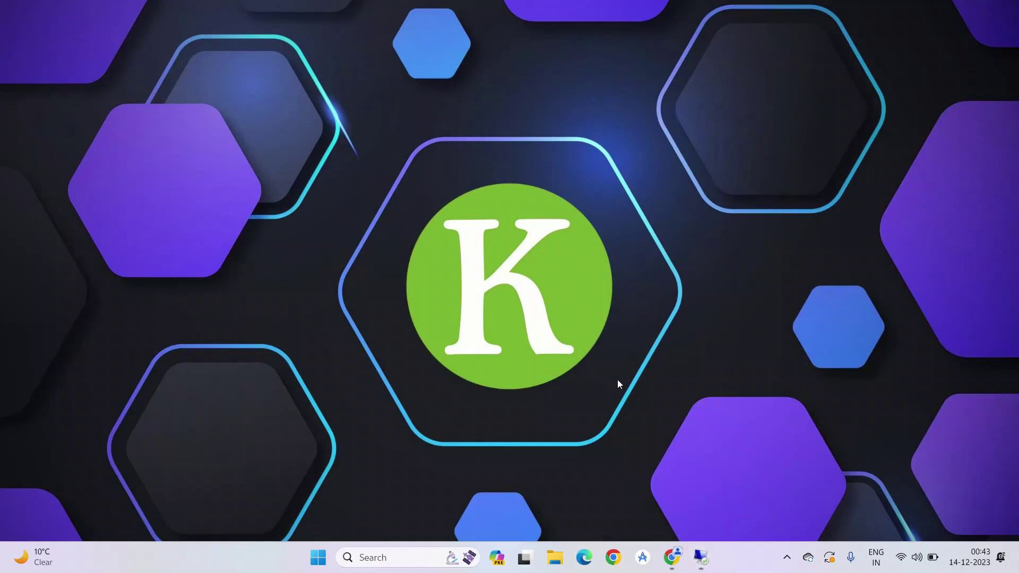
Open MainActivity.java from com.krishnaapps.gamestore > Activity and select the Wortise app ID on line 69.
left_click(647, 565)
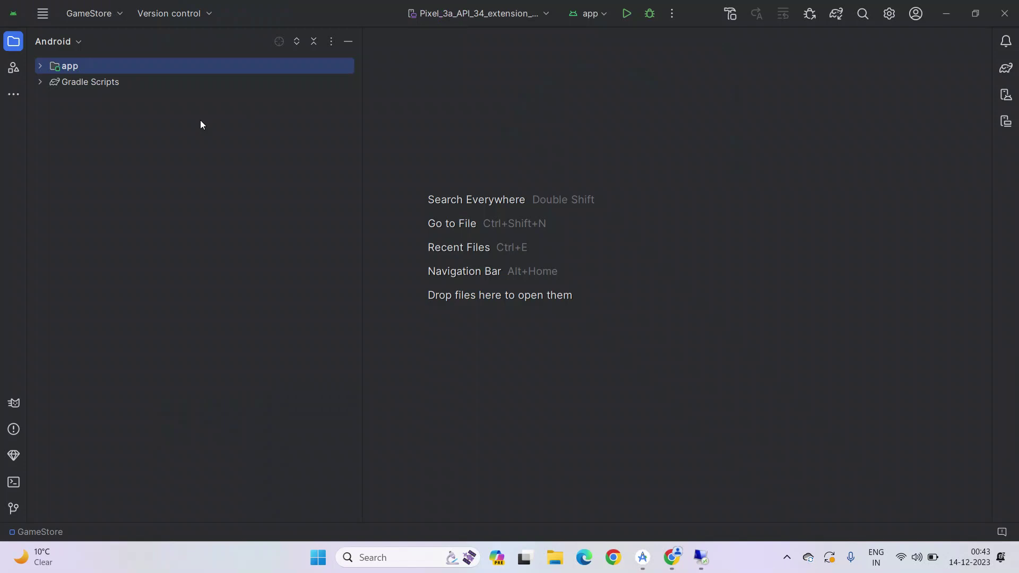
left_click(41, 66)
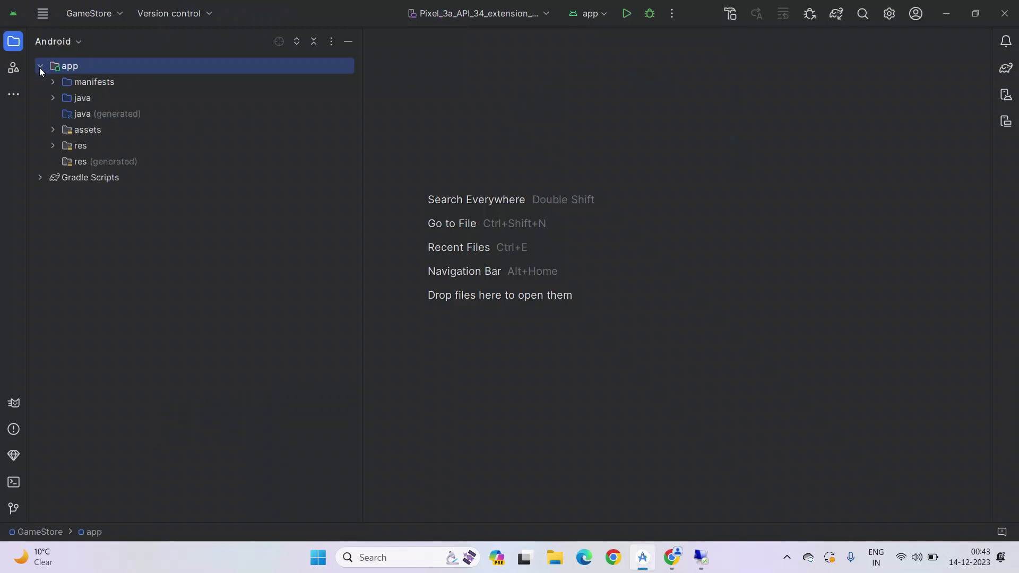
left_click(54, 97)
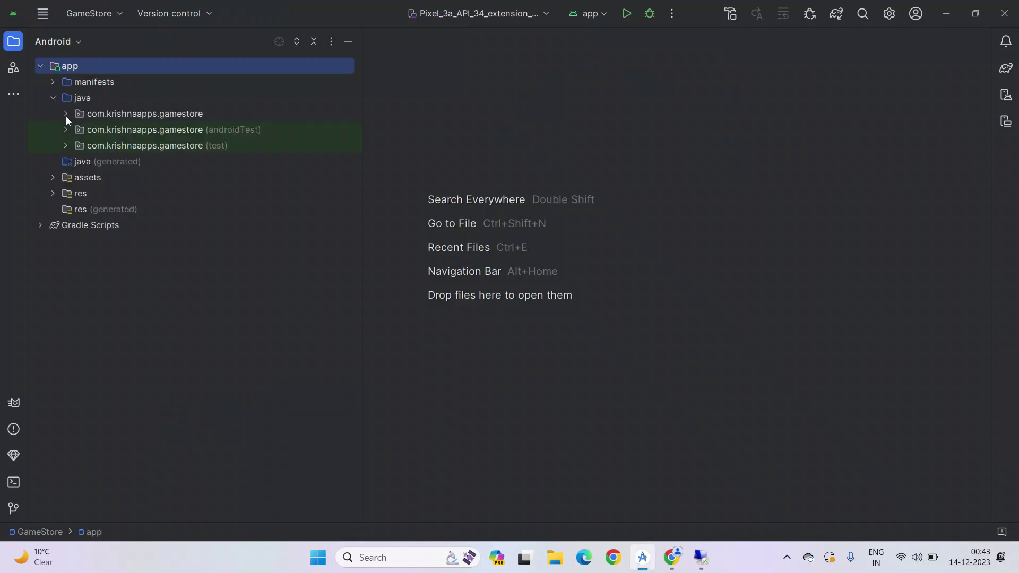
left_click(66, 116)
left_click(77, 130)
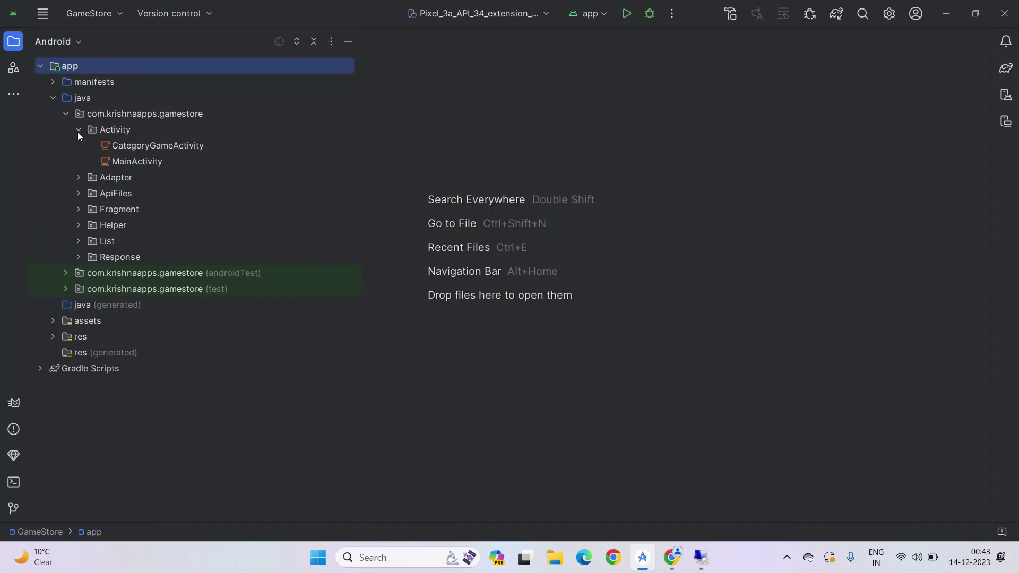
double_click(125, 161)
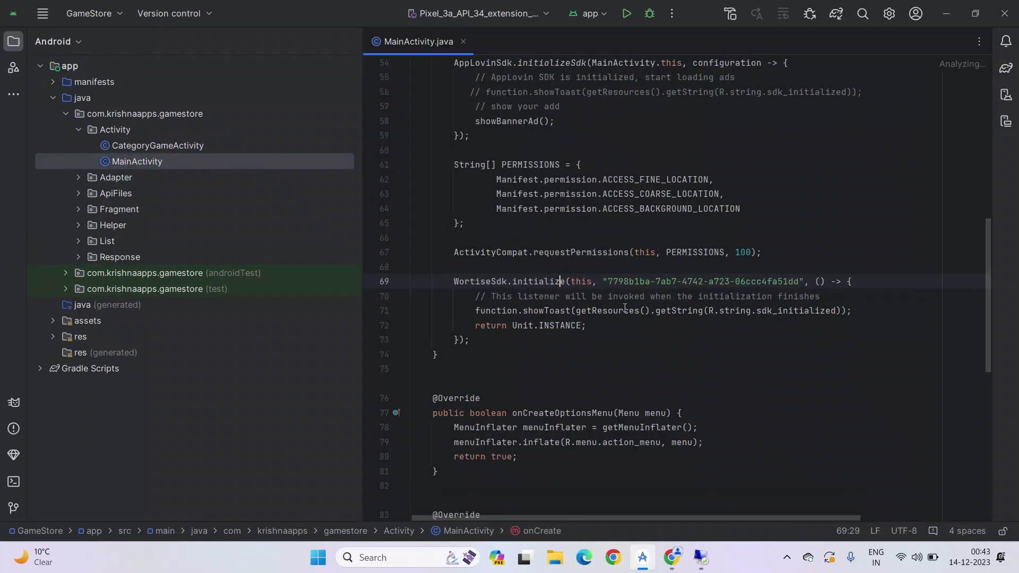
left_click_drag(668, 282, 860, 285)
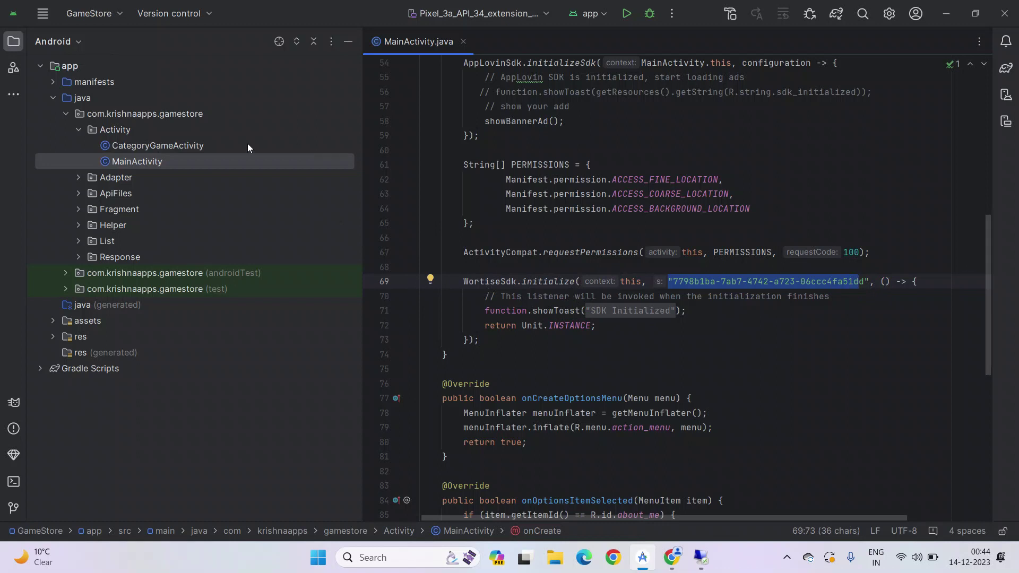
Copy the new Banner ad unit ID from the Wortise dashboard.
left_click(699, 555)
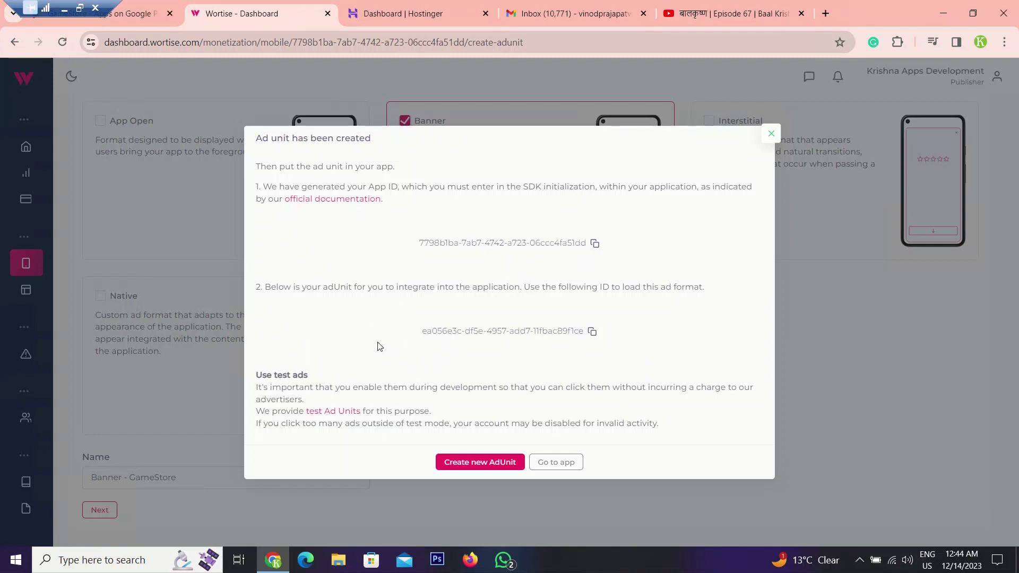
left_click(593, 339)
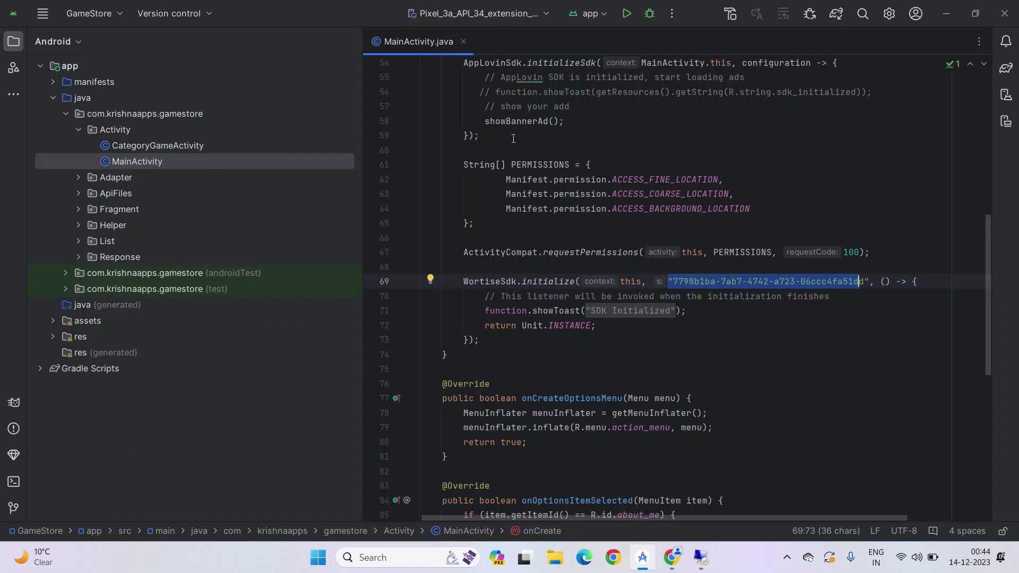
Open Helper > Function.java and put the caret after the existing ad ID declarations.
left_click(82, 225)
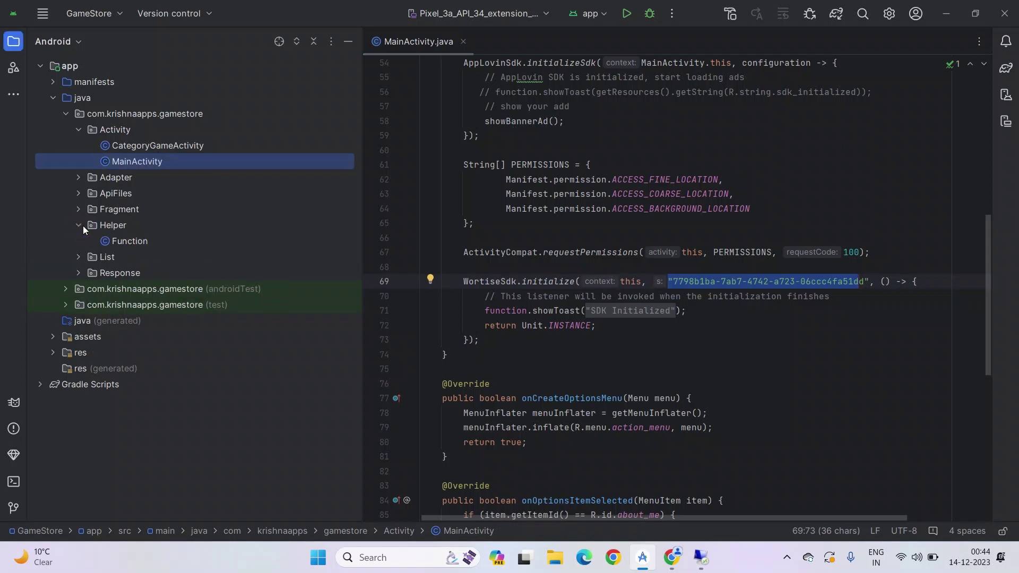
double_click(134, 242)
scroll(728, 275, "up", 10)
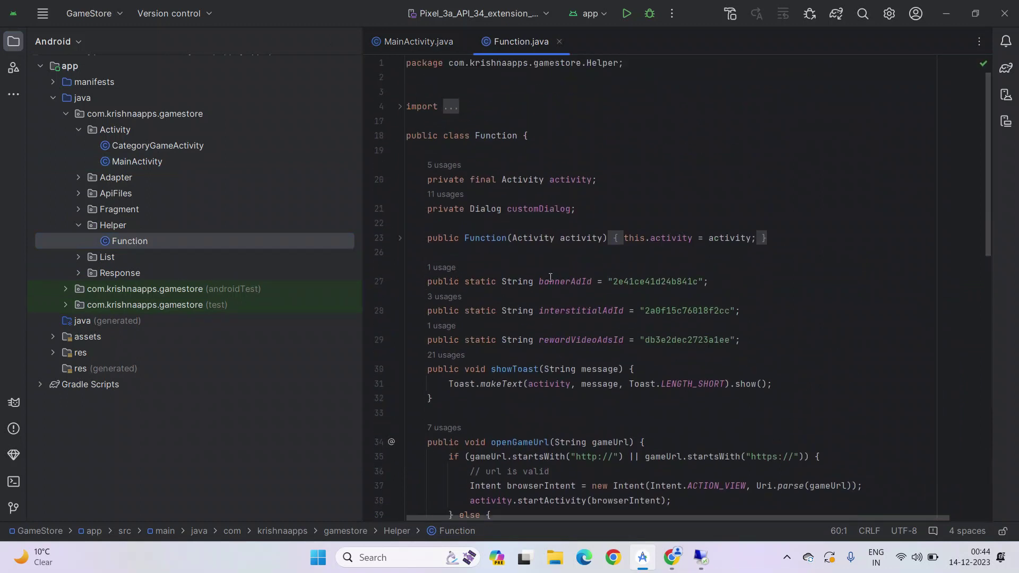
left_click_drag(533, 277, 748, 335)
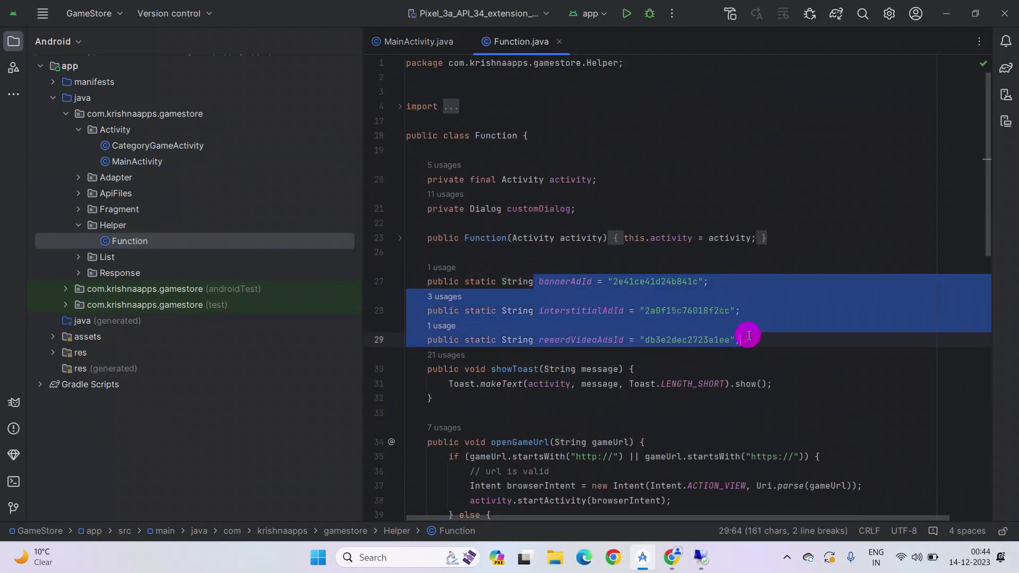
left_click(748, 335)
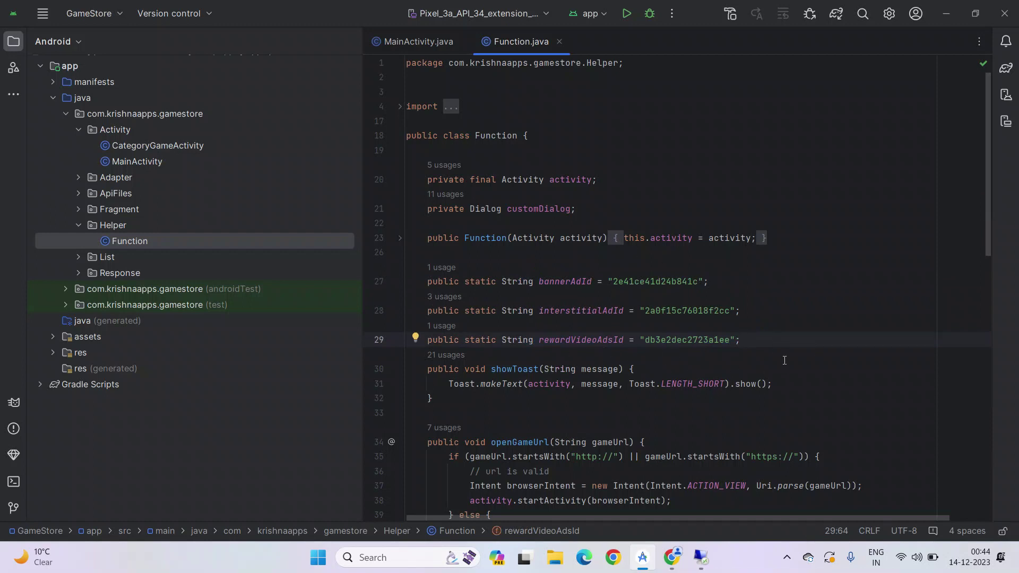
Add a public static String wortiseBannerAdsId field set to the pasted banner ad unit ID.
key("Return")
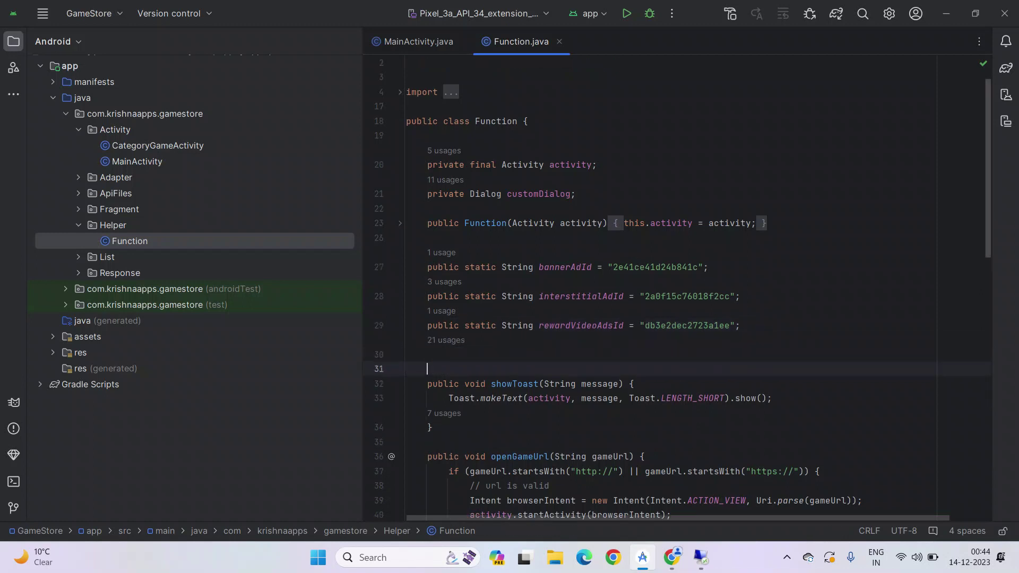
key("Return")
type("public ")
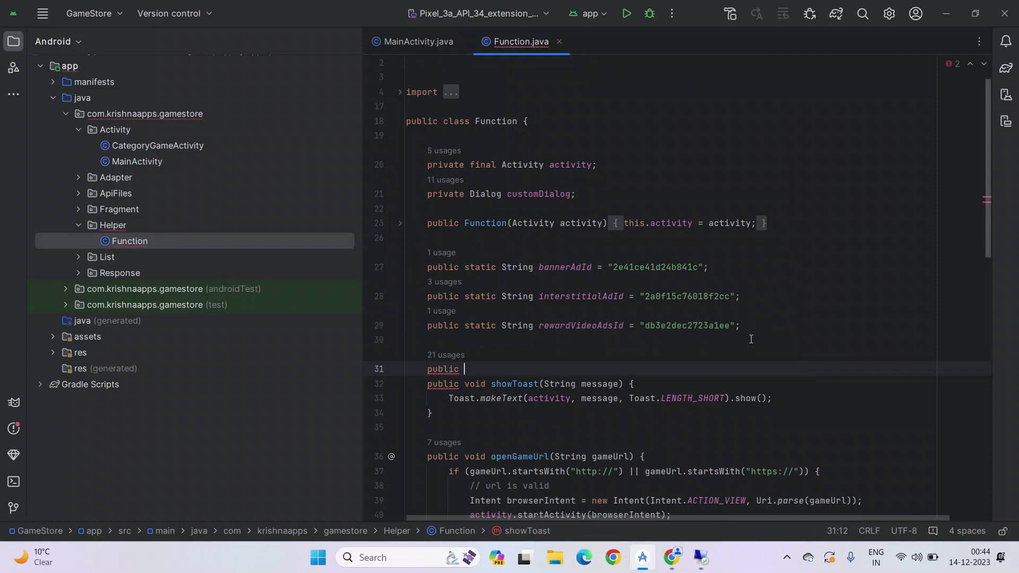
type("st")
key("Return")
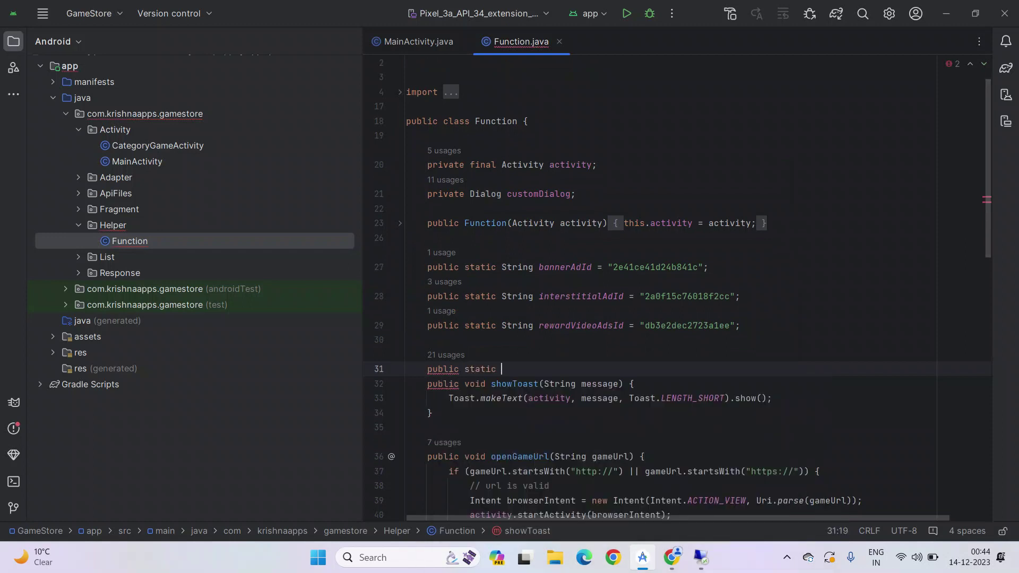
type("Str")
key("Return")
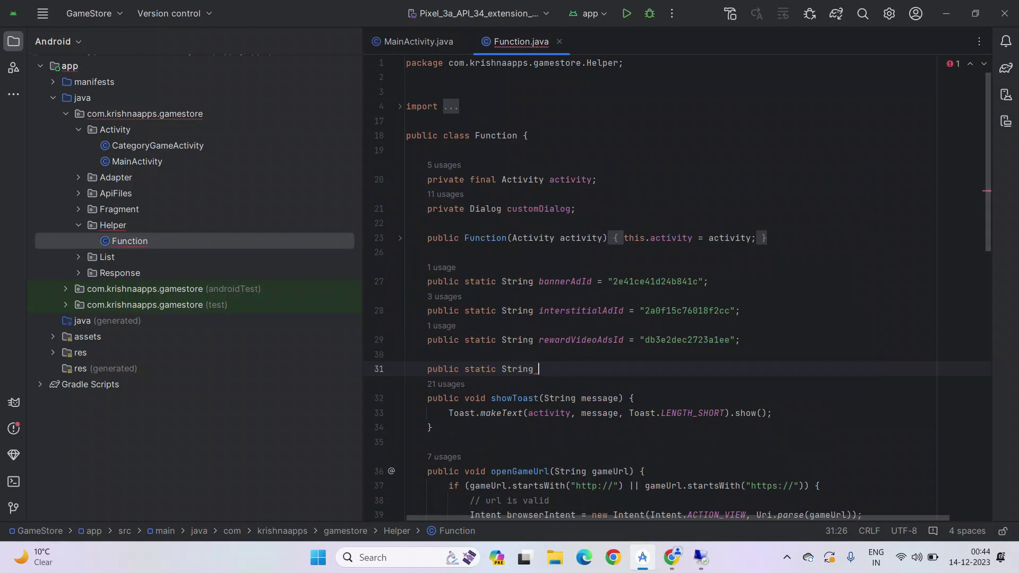
type("wort")
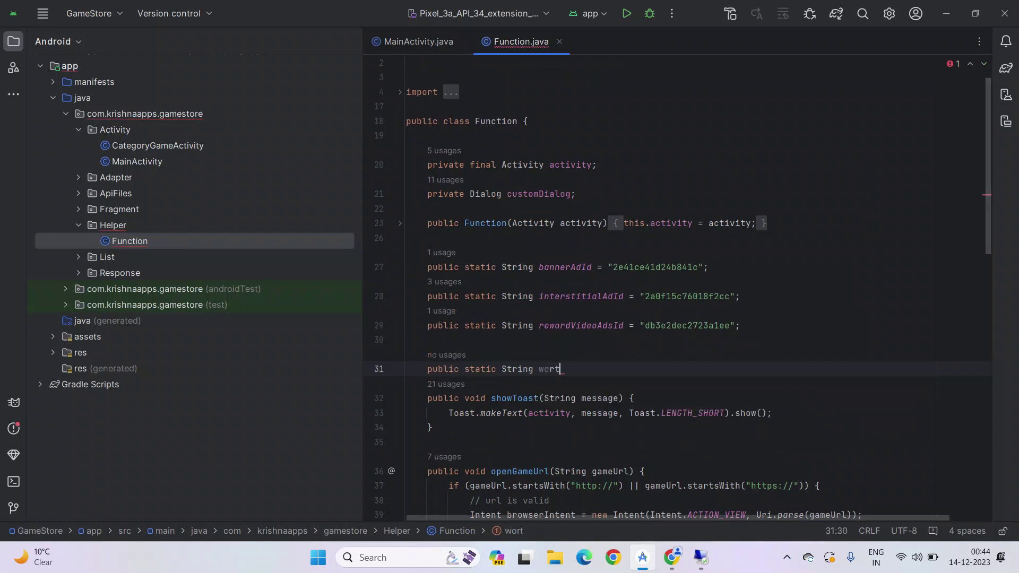
type("iseBannerAds")
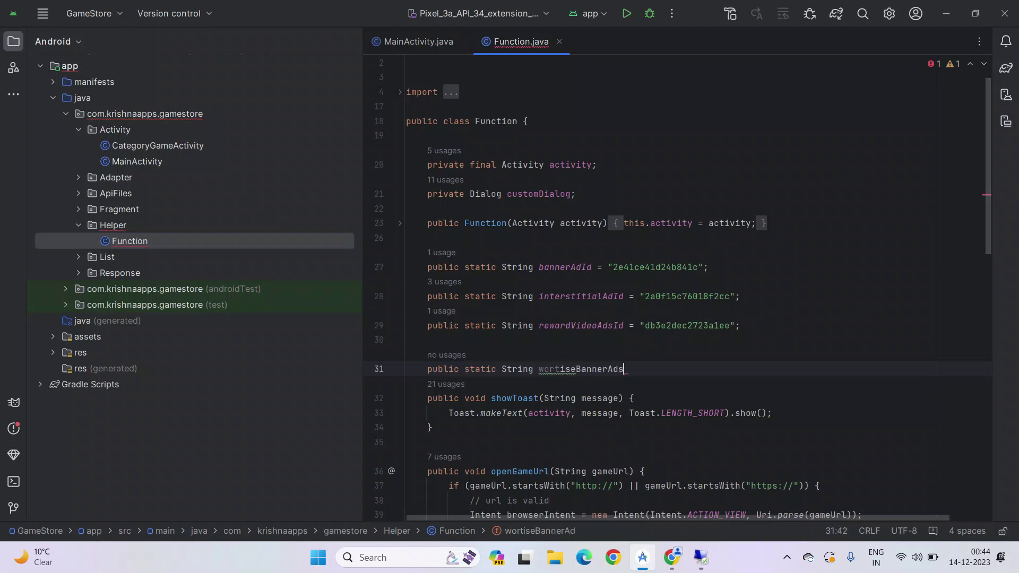
type("Id")
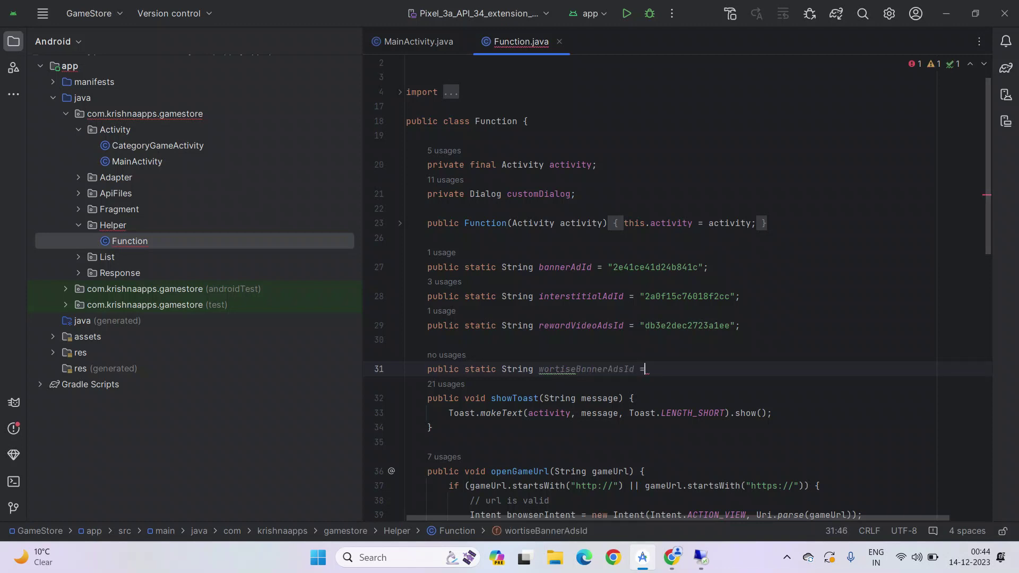
type(" = \"")
key("ctrl+v")
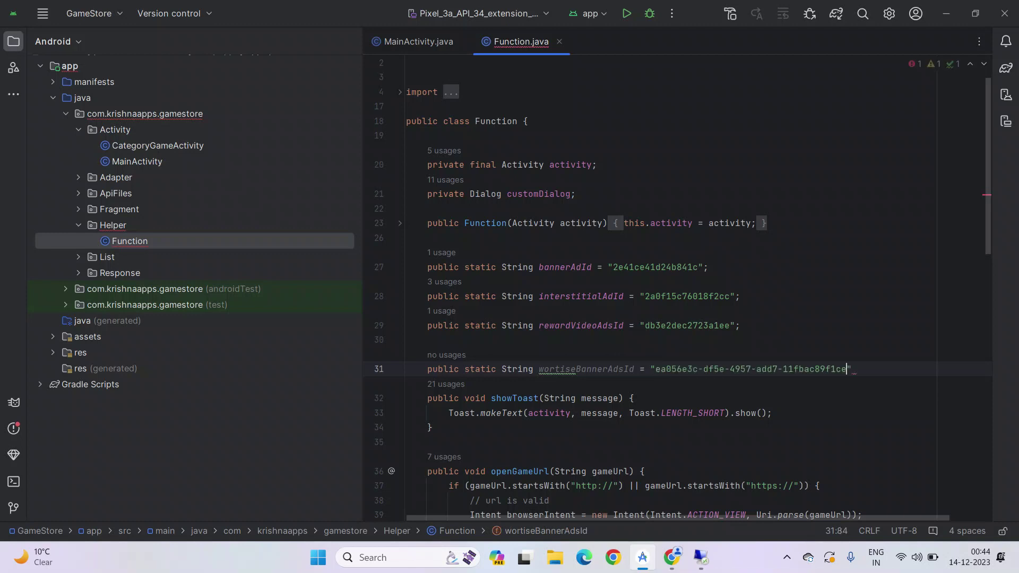
type(";")
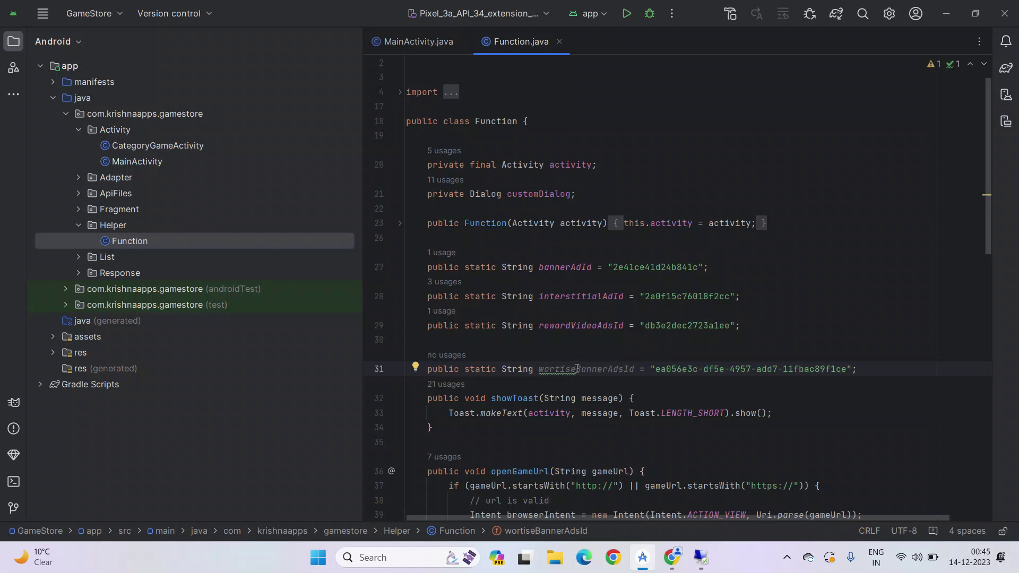
Rename the field from wortiseBannerAdsId to wtBannerAdsId.
left_click_drag(577, 368, 553, 370)
double_click(553, 368)
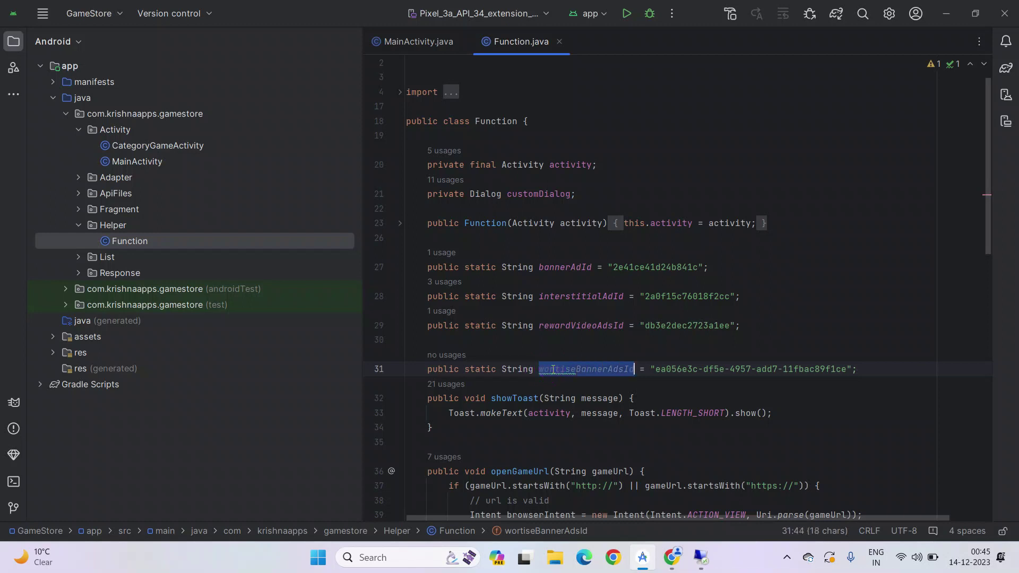
left_click(577, 369)
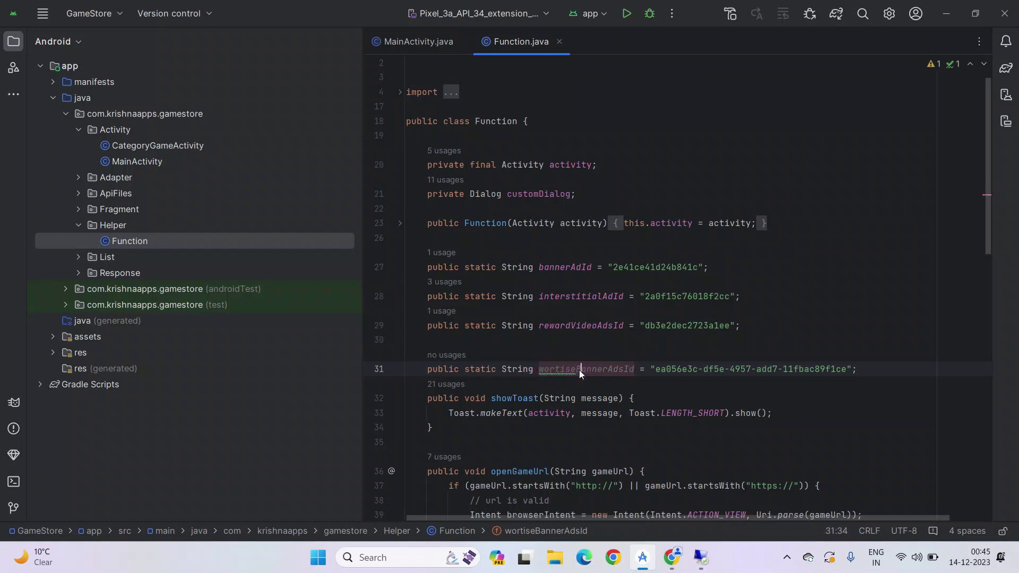
key("BackSpace")
key("BackSpace")
key("BackSpace")
key("BackSpace")
key("BackSpace")
key("BackSpace")
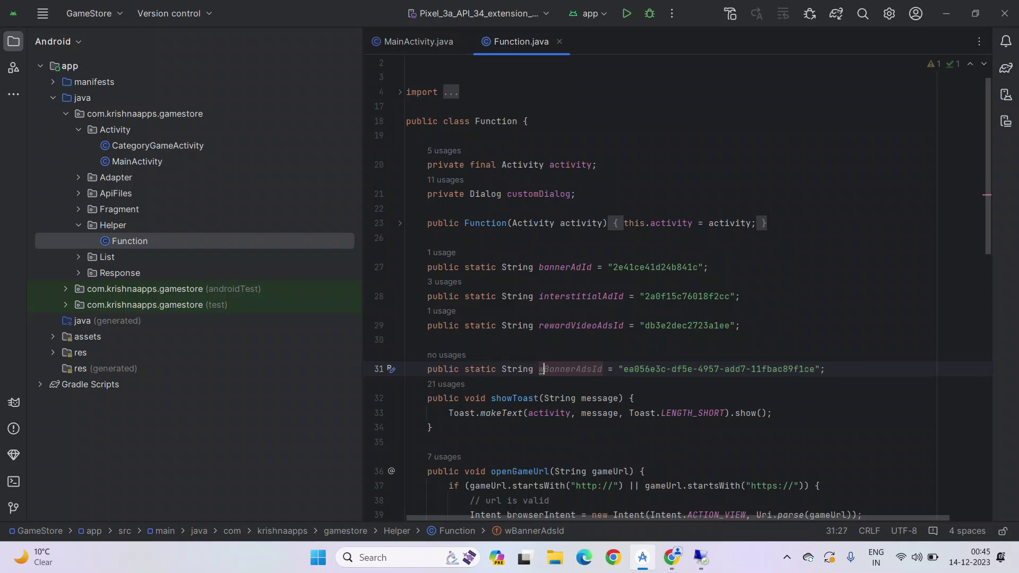
type("t")
left_click(849, 369)
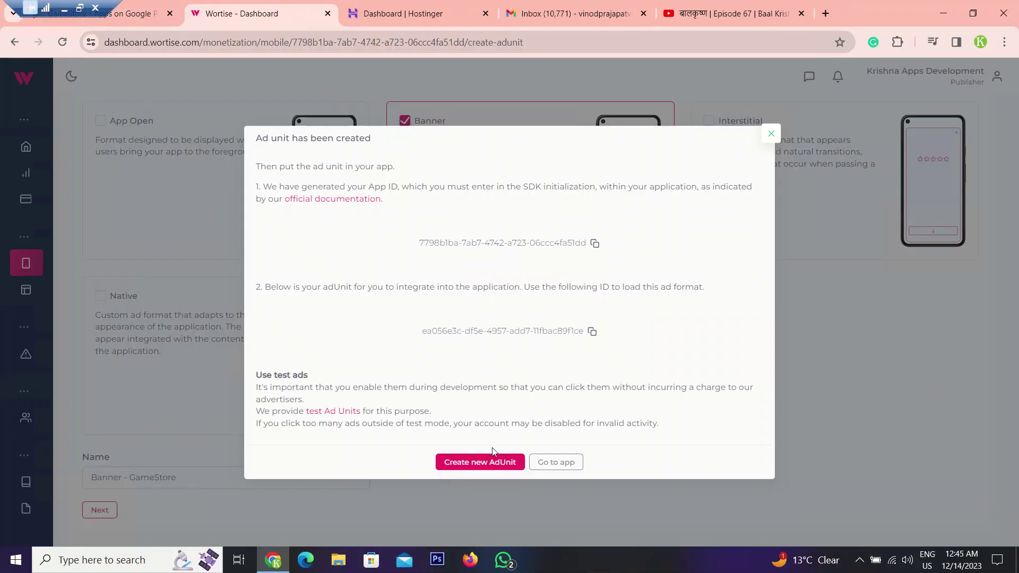
Create a new Interstitial-format ad unit, 'Interstitial - GameStore', and copy its generated ID.
left_click(508, 463)
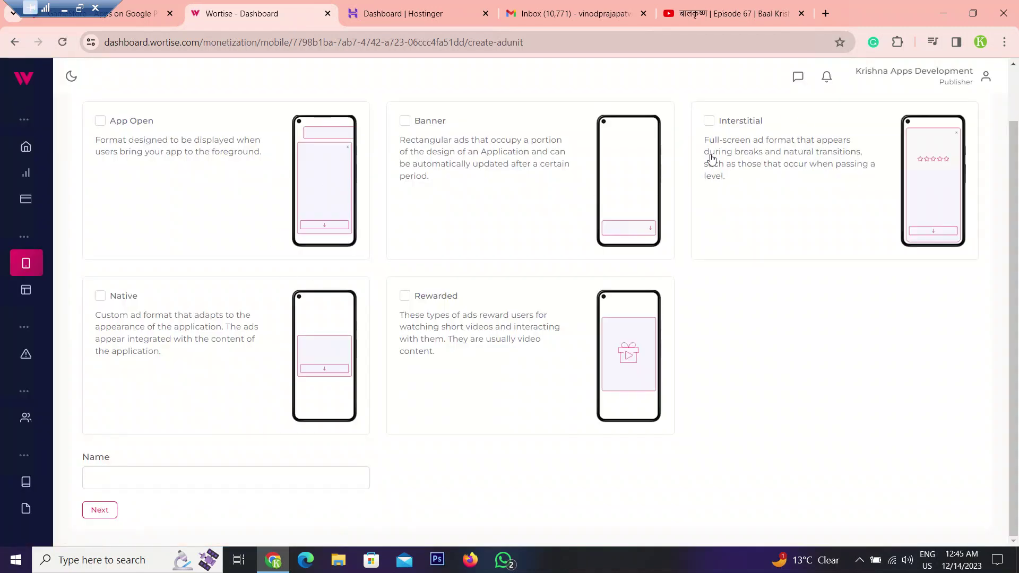
left_click(715, 123)
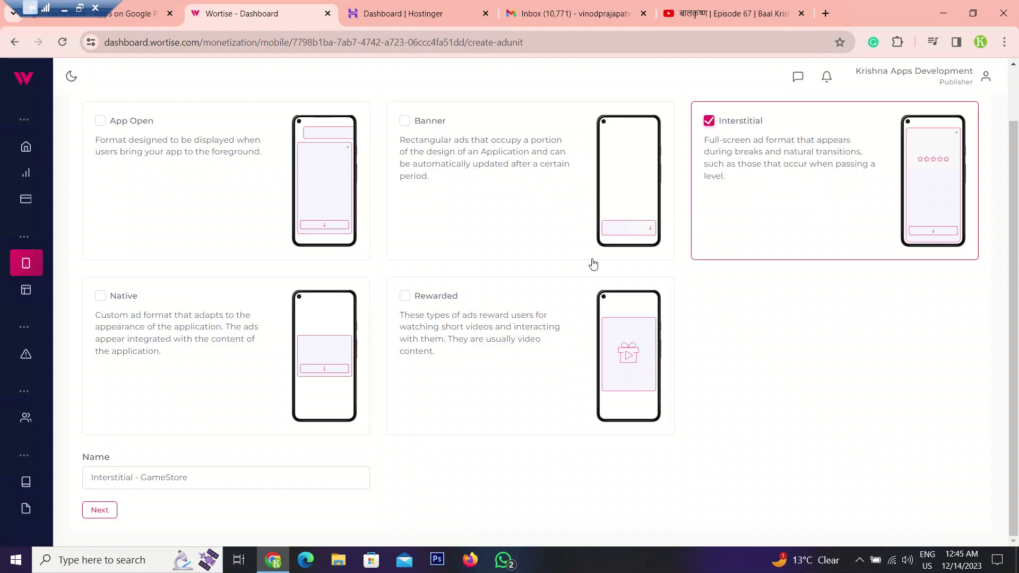
left_click(103, 511)
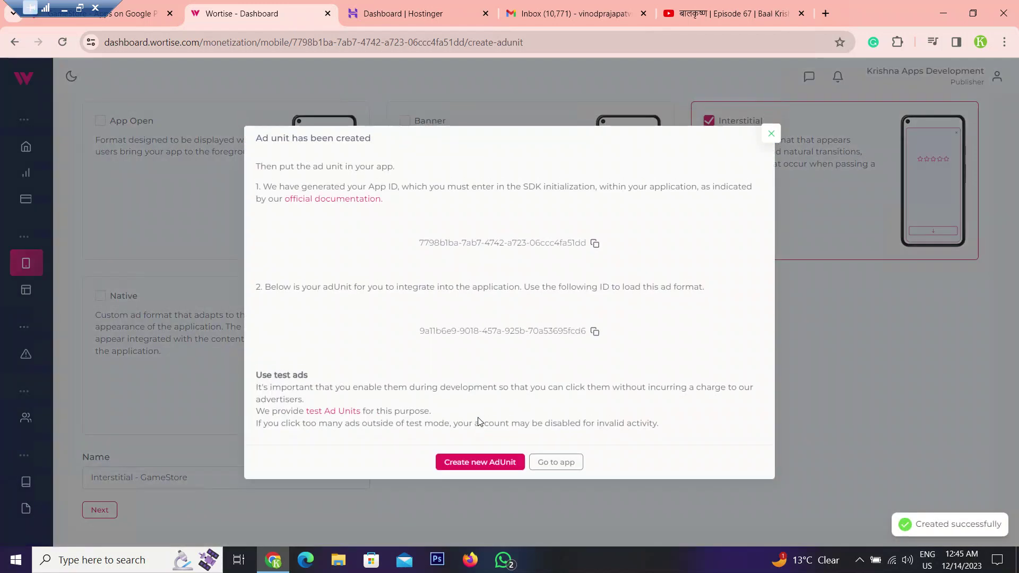
left_click(595, 335)
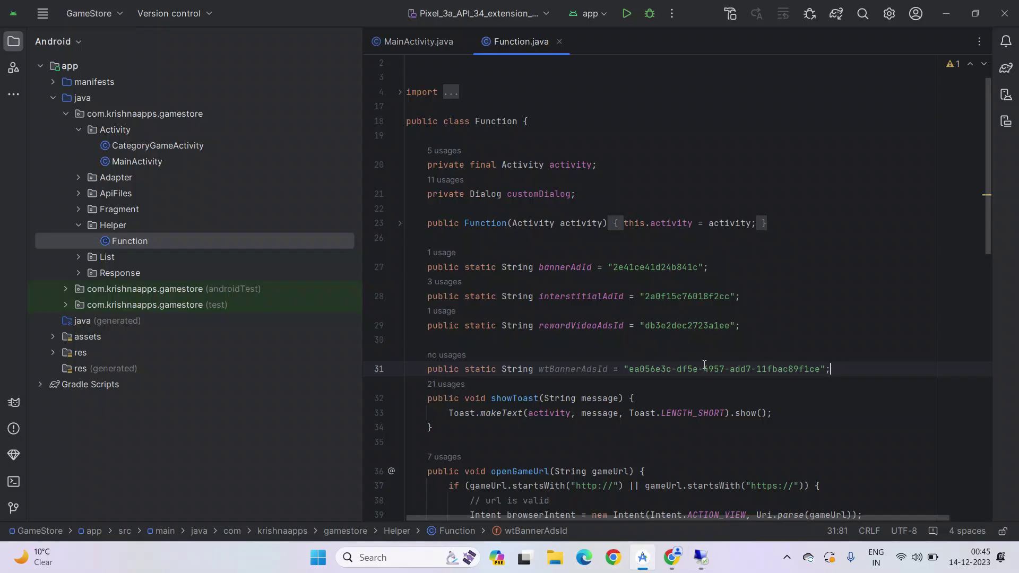
Below wtBannerAdsId, declare public static String wtInterstitialAdsId set to the pasted interstitial ID.
left_click(889, 359)
key("Return")
key("Return")
type("publ")
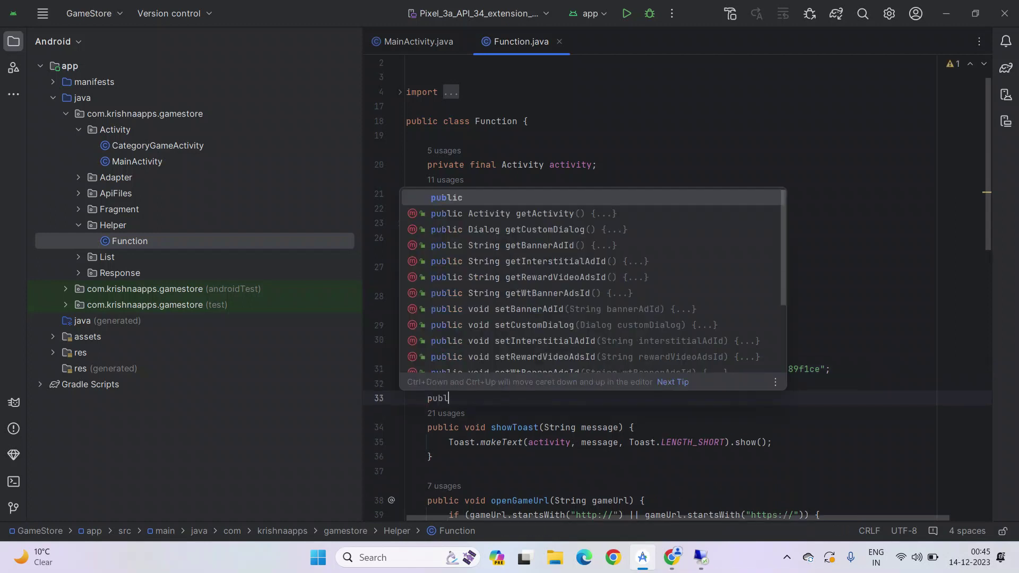
key("Return")
type("st")
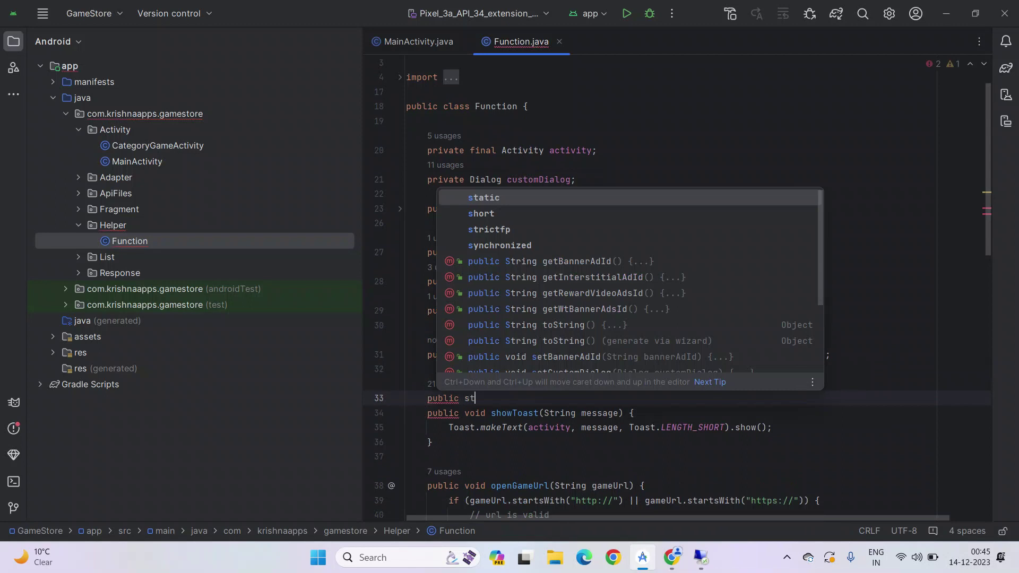
key("Return")
type("St")
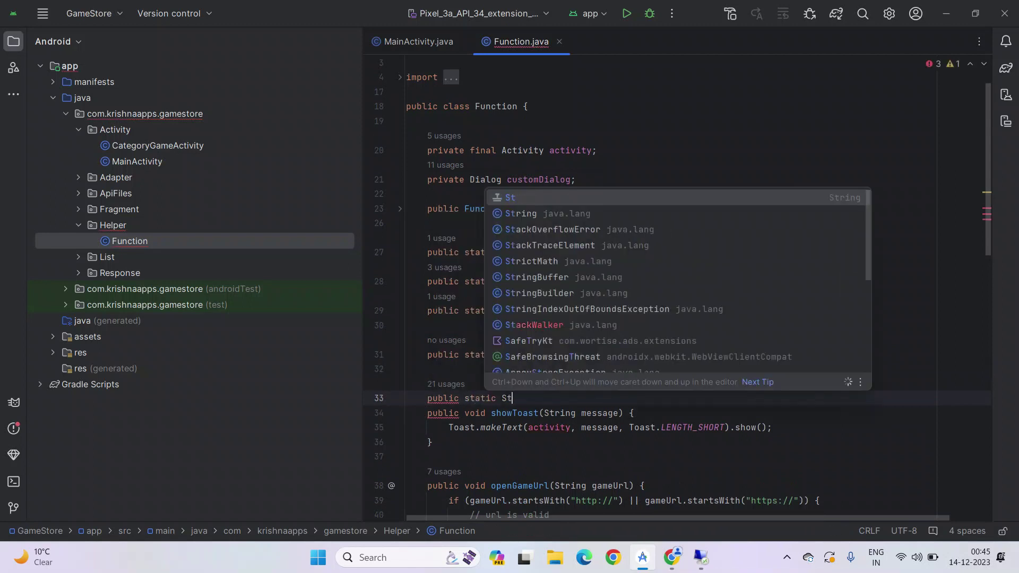
key("Return")
type("w")
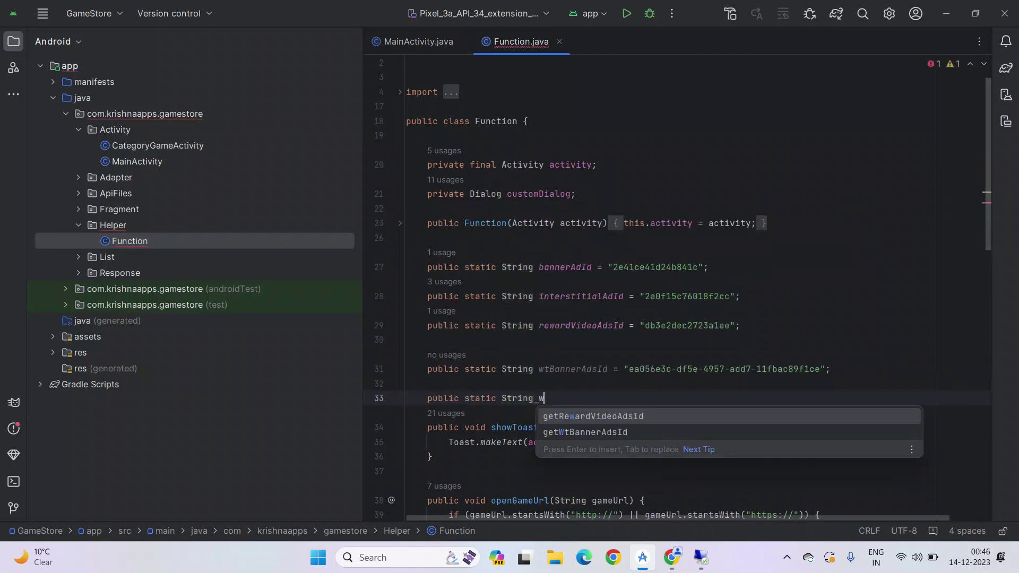
type("tInte")
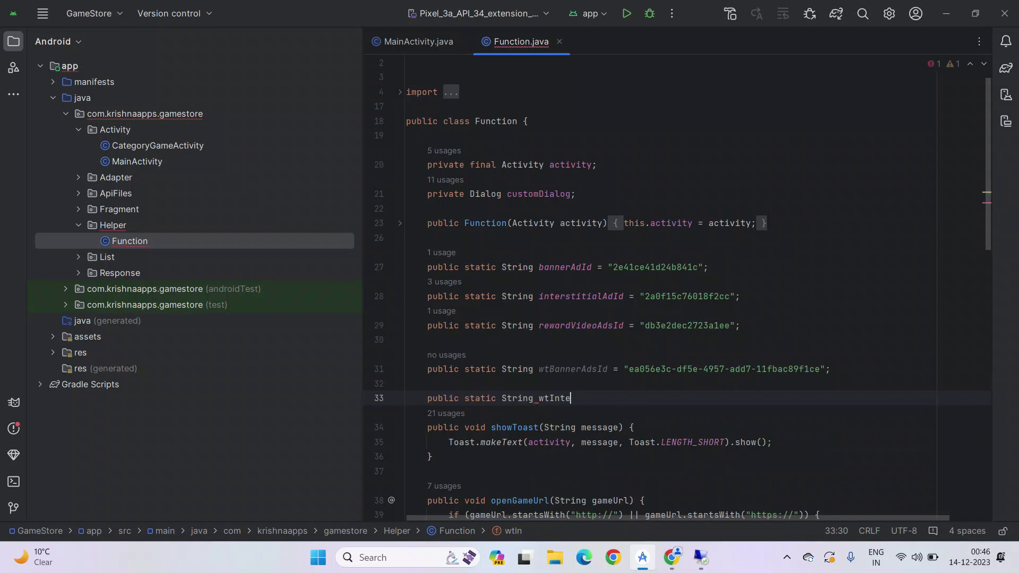
type("rstitialAdsId = \"")
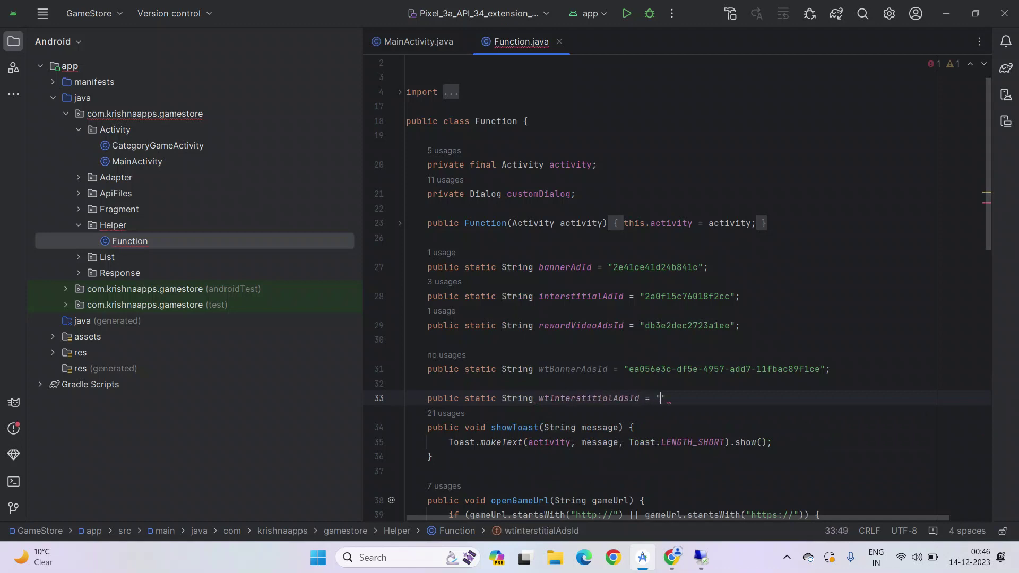
key("ctrl+v")
type(";")
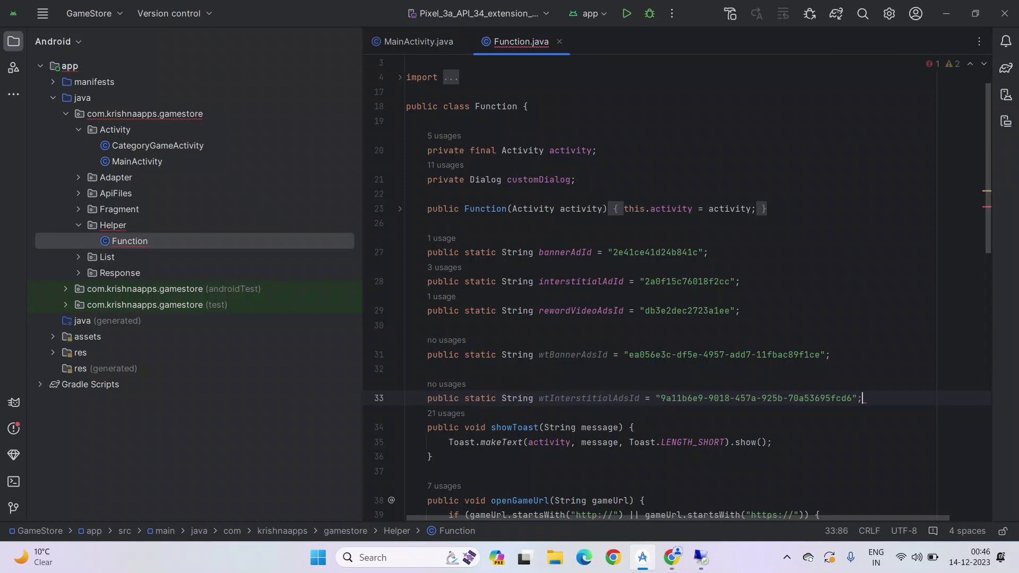
key("Return")
key("Return")
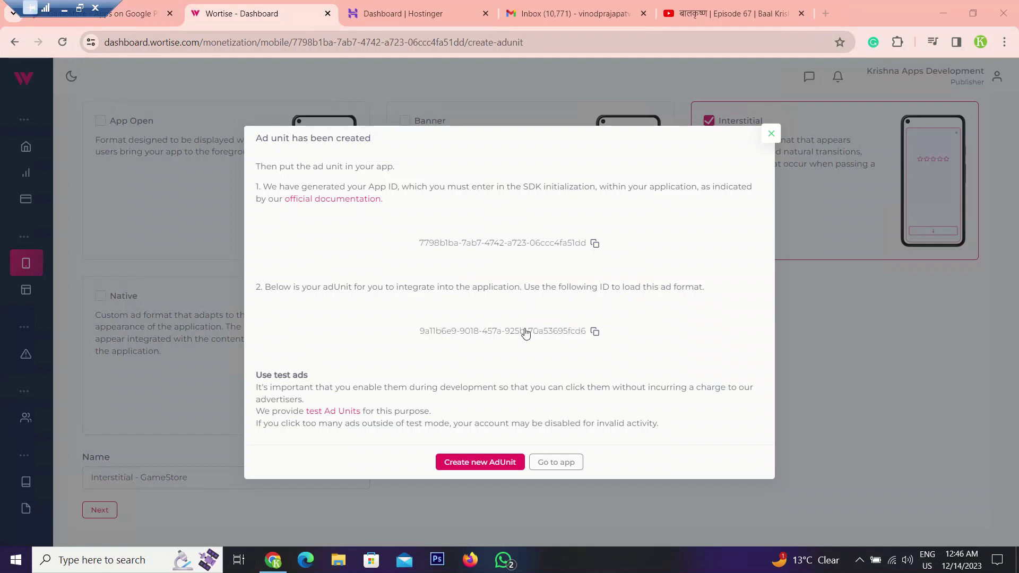
Create a new Rewarded-format ad unit, 'Rewarded - GameStore', and copy its generated ID.
left_click(484, 465)
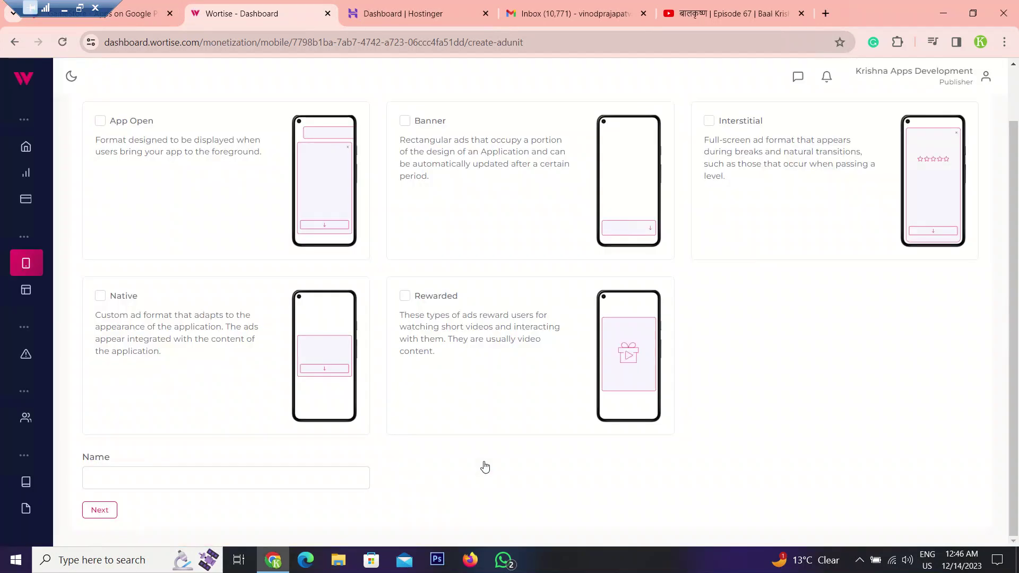
left_click(458, 325)
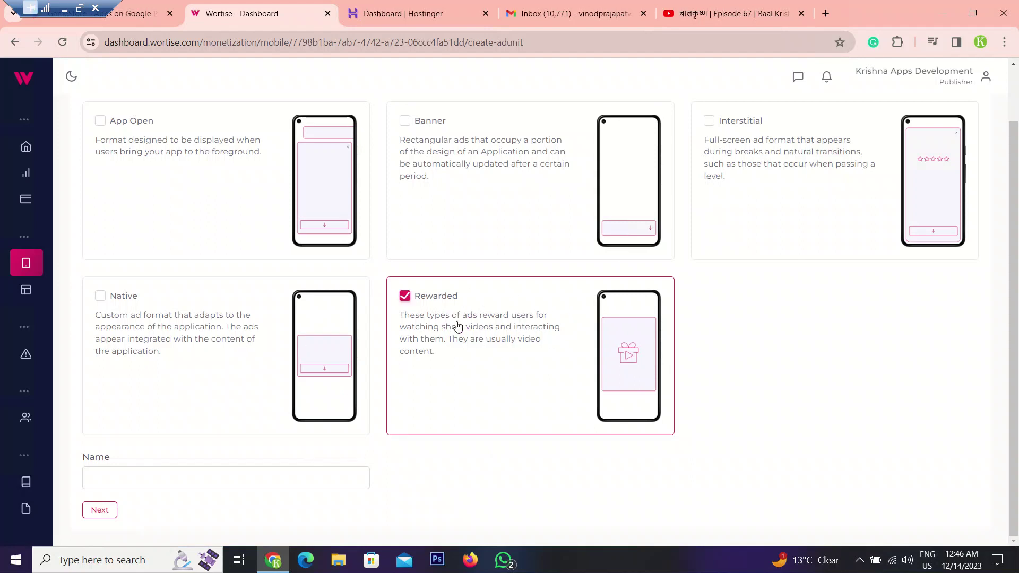
left_click(100, 510)
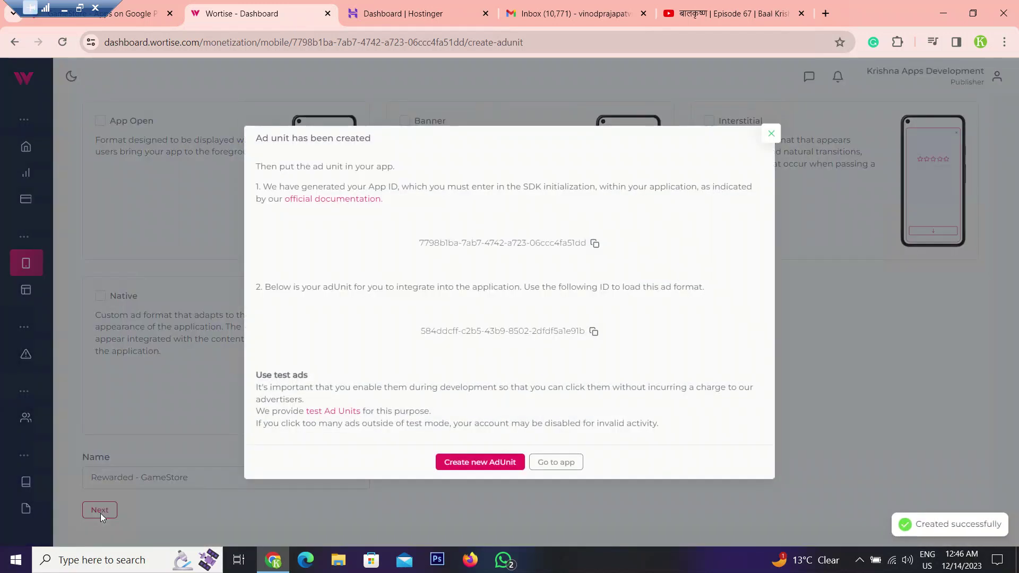
left_click(594, 331)
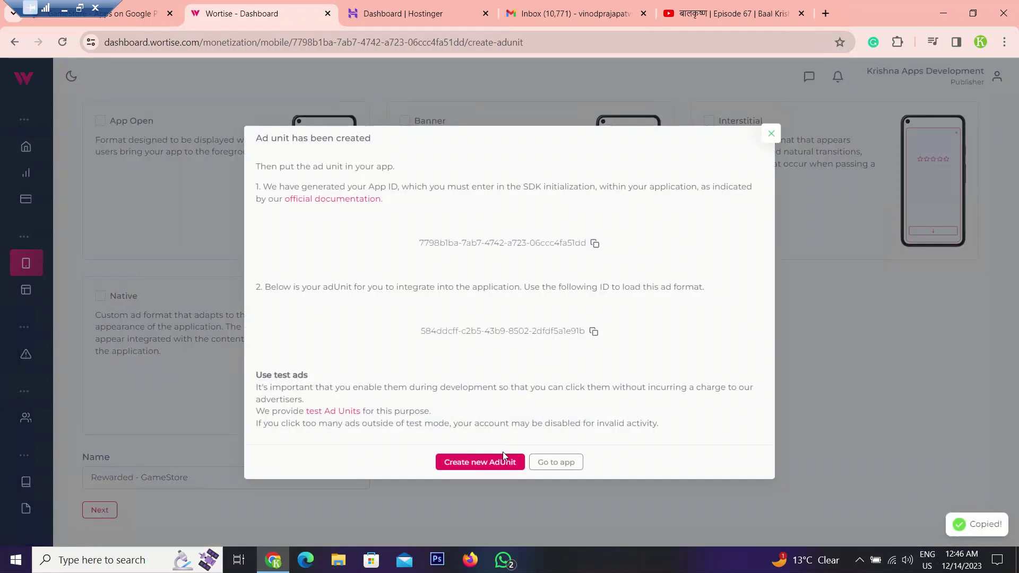
Add a public static String field holding the pasted rewarded ad unit ID and reformat the code.
left_click(64, 8)
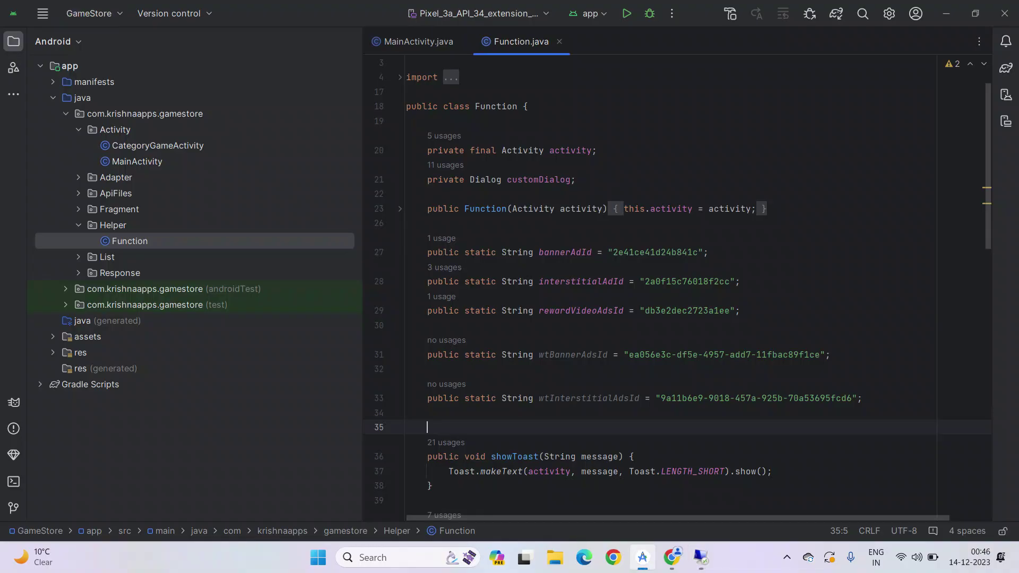
type("public ")
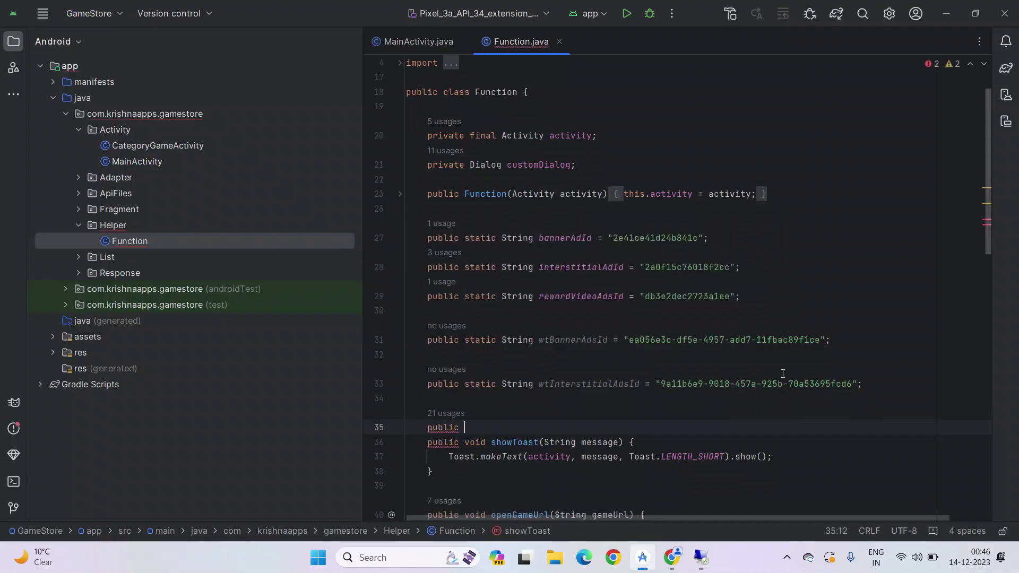
type("static String")
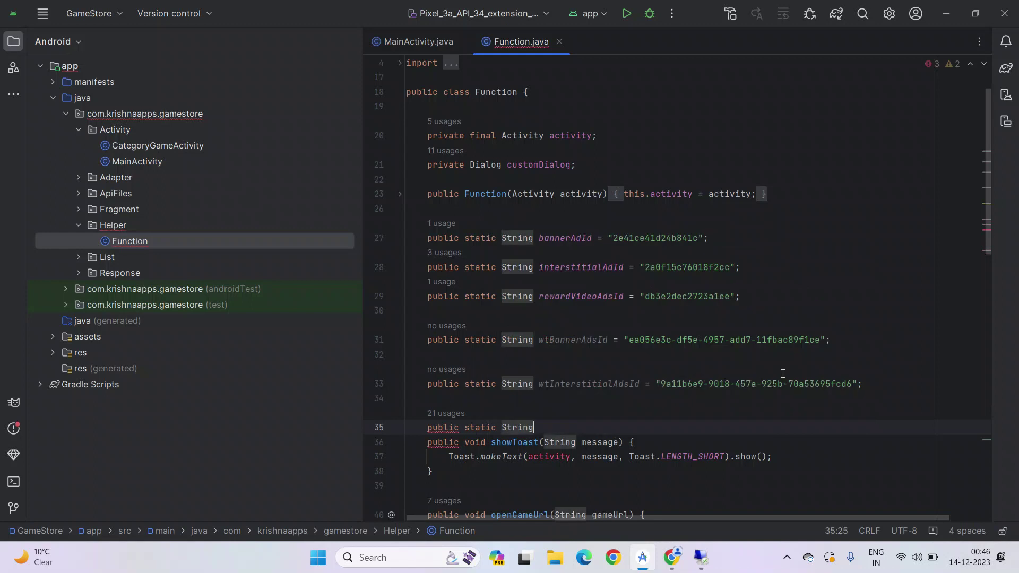
type(" w")
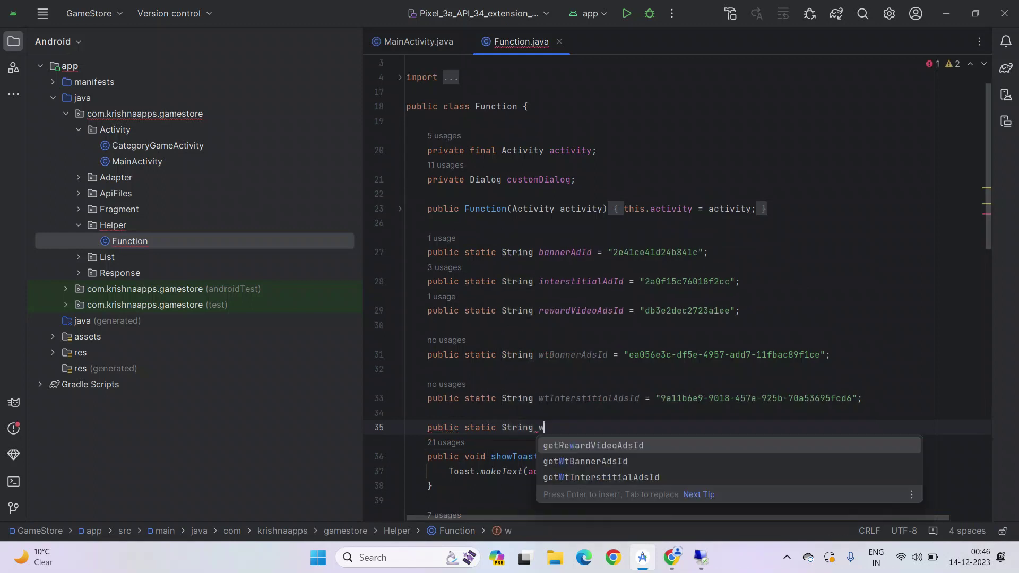
type("tRewrdA")
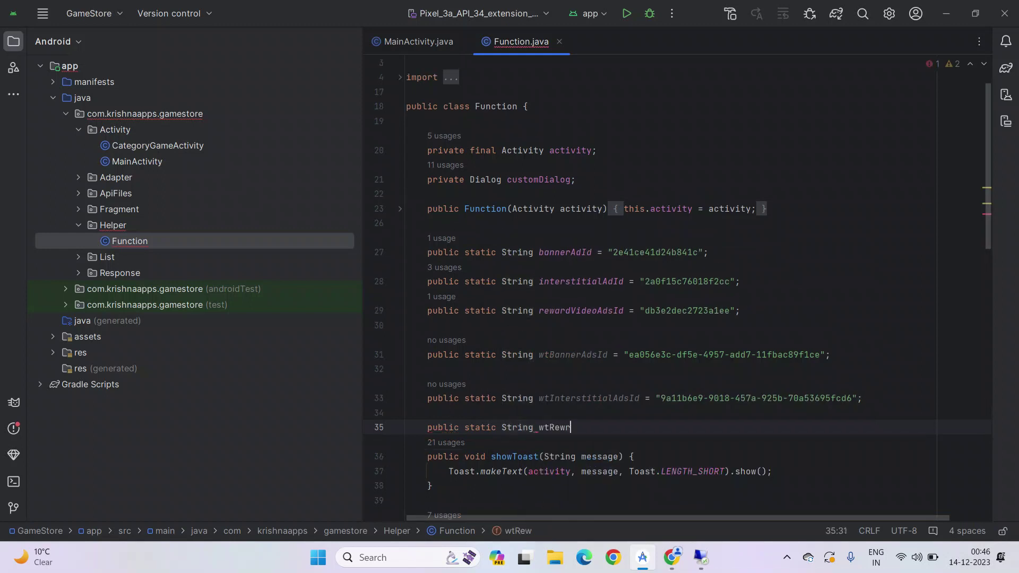
type("dsI")
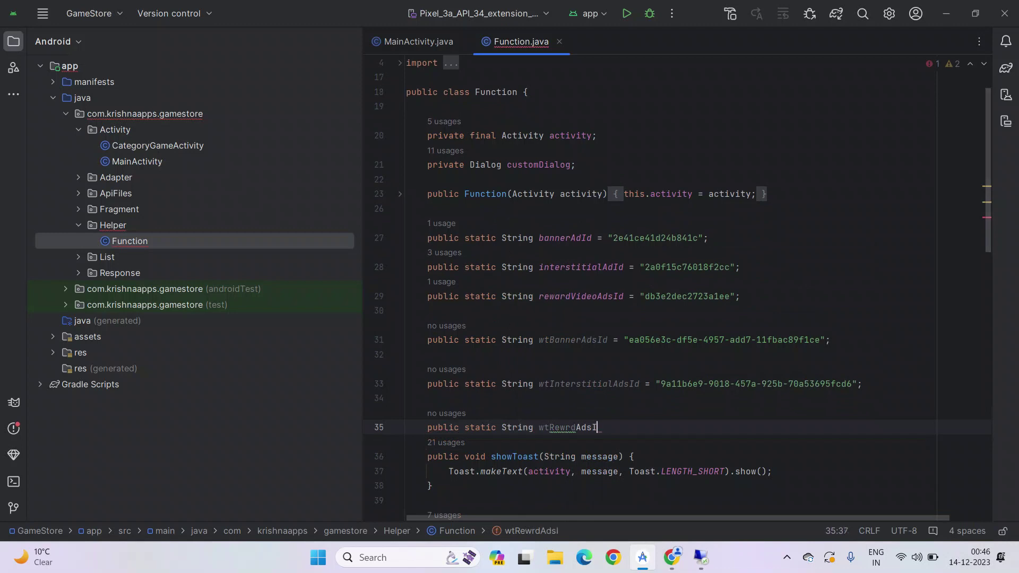
type("d =\"")
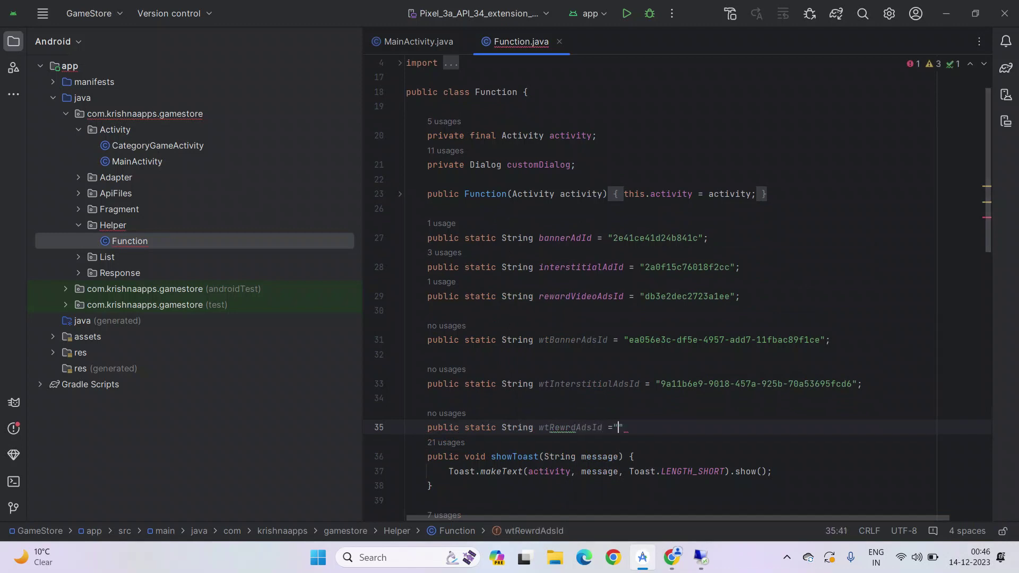
key("ctrl+v")
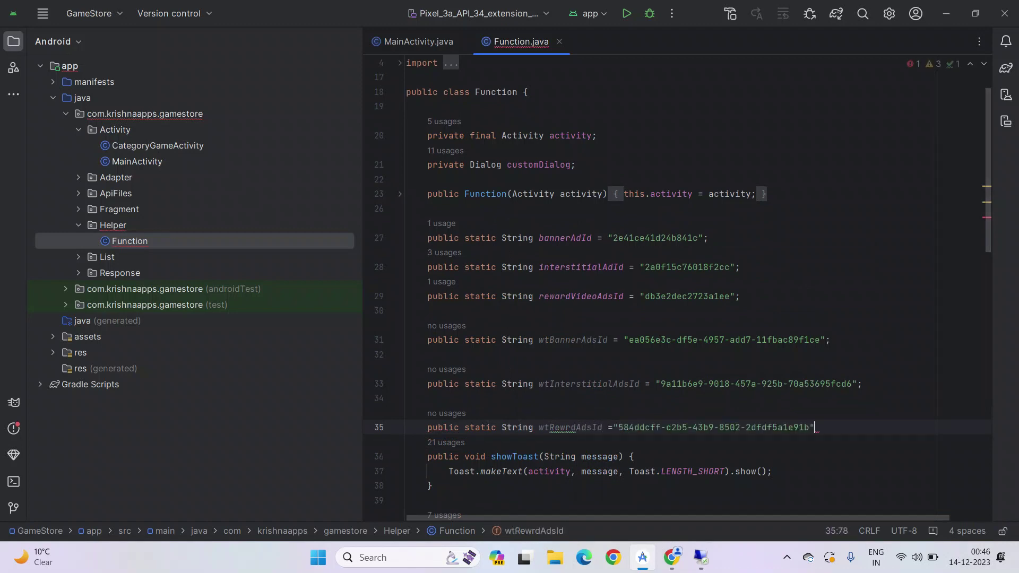
type("\";")
key("ctrl+alt+l")
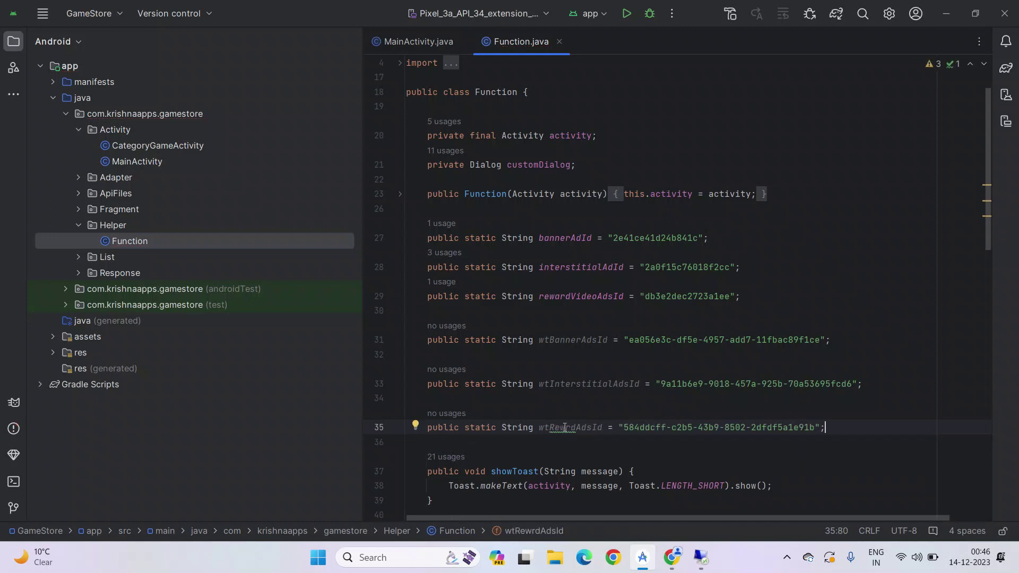
Fix the misspelled field name wtRewrdAdsId to wtRewardAdsId.
left_click(564, 427)
type("w")
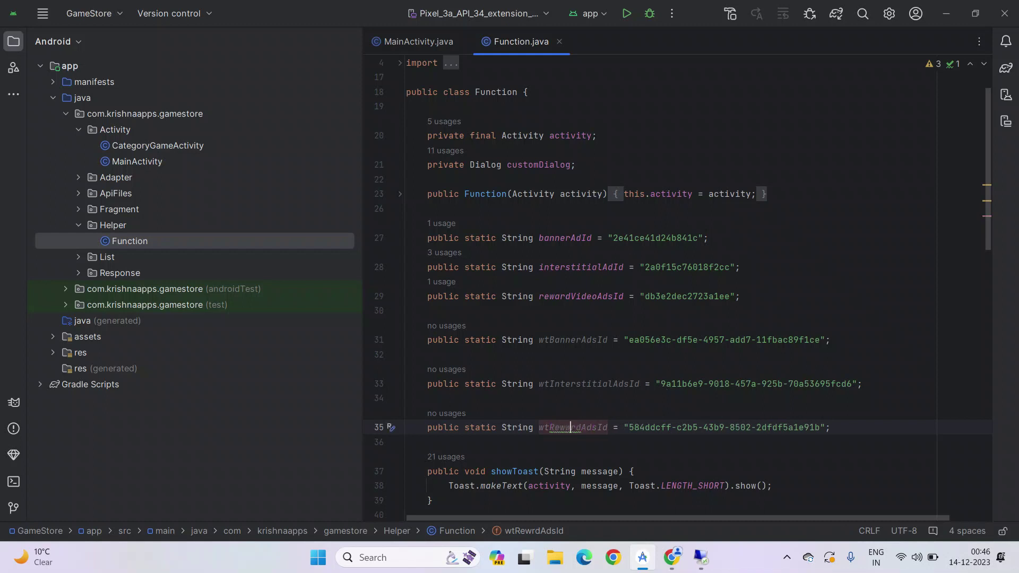
key("BackSpace")
type("a")
left_click(874, 421)
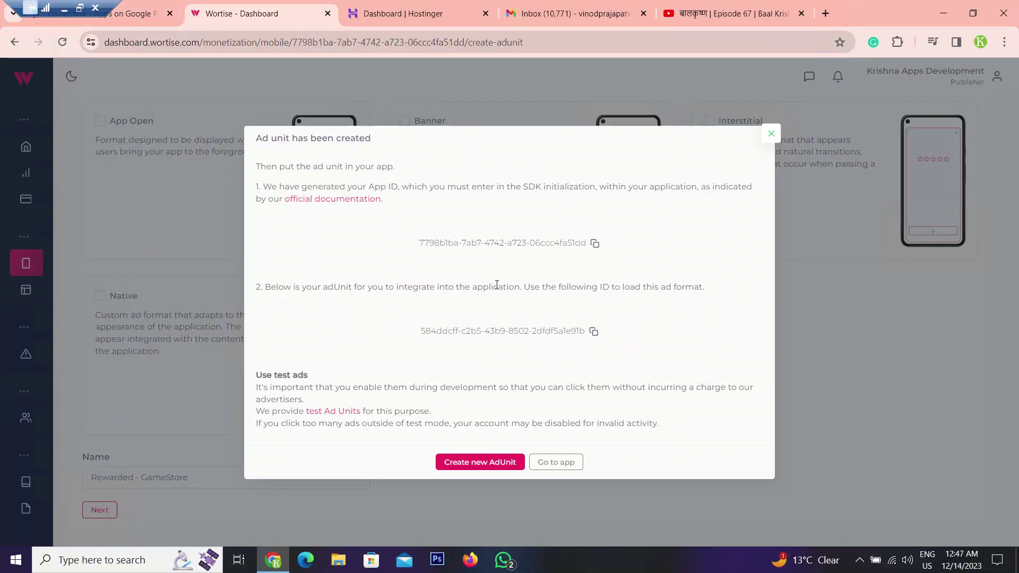
Create a new App Open-format ad unit, 'App open - GameStore', and copy its generated ID.
left_click(496, 462)
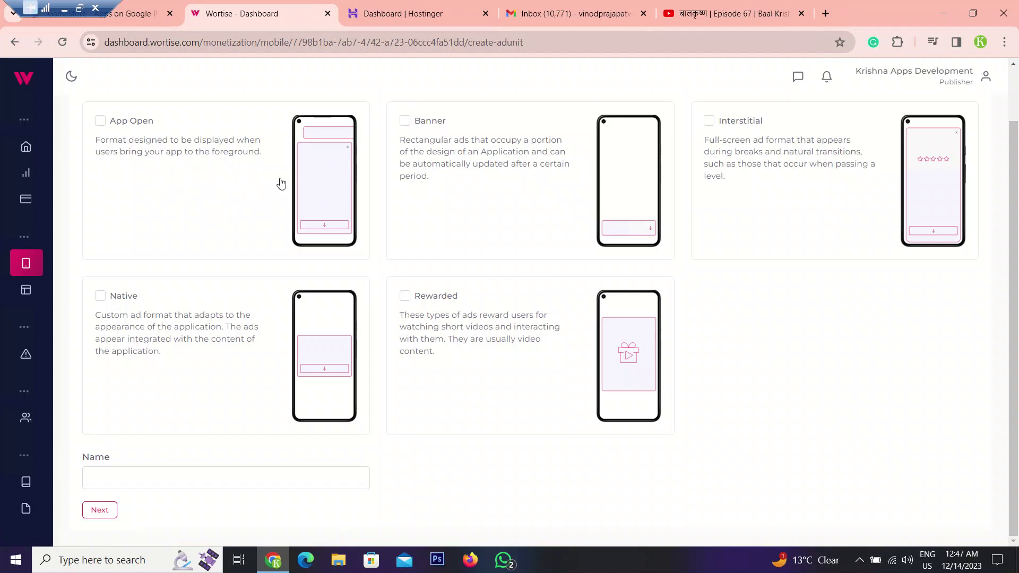
left_click(207, 184)
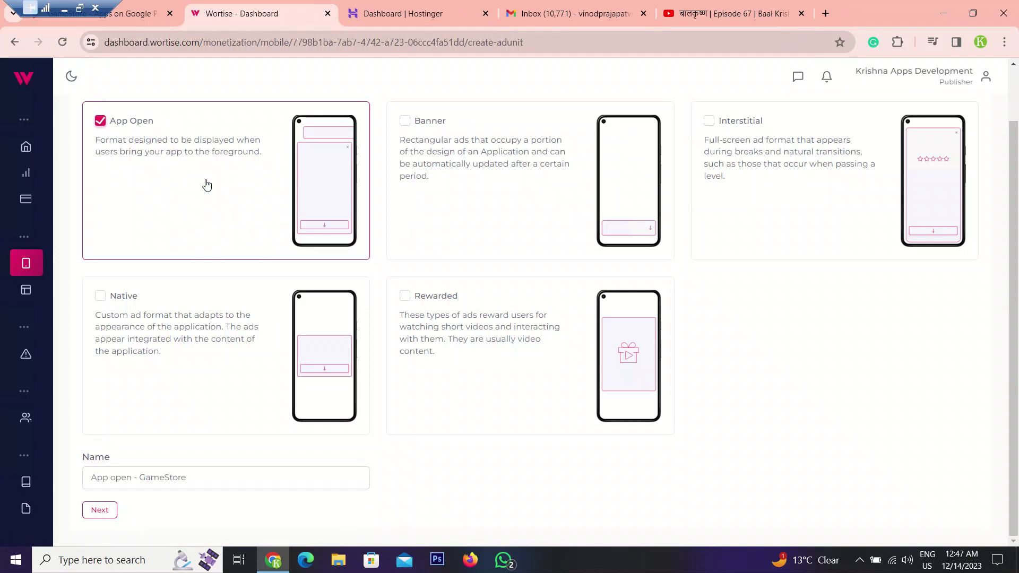
left_click(109, 510)
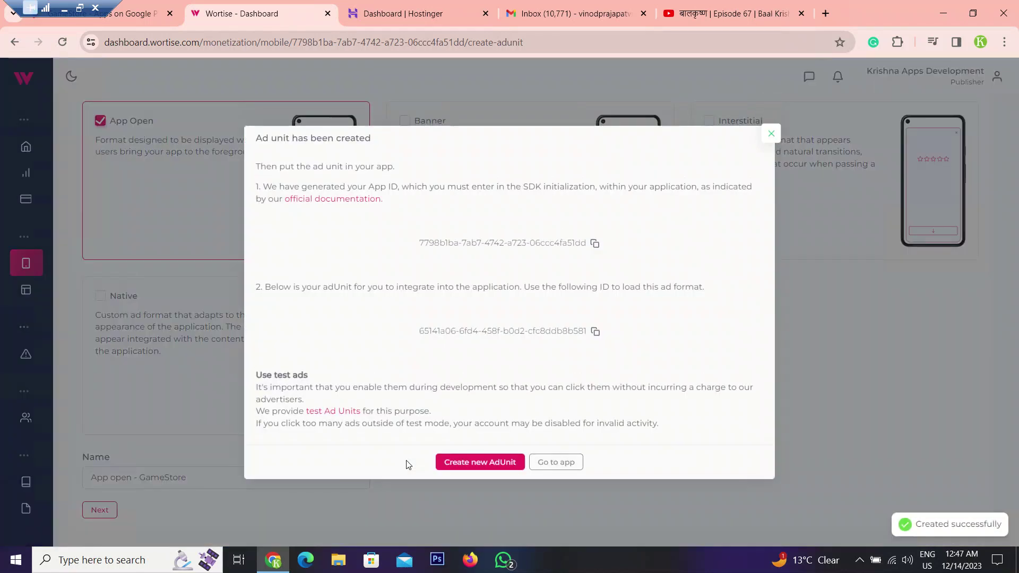
left_click(596, 332)
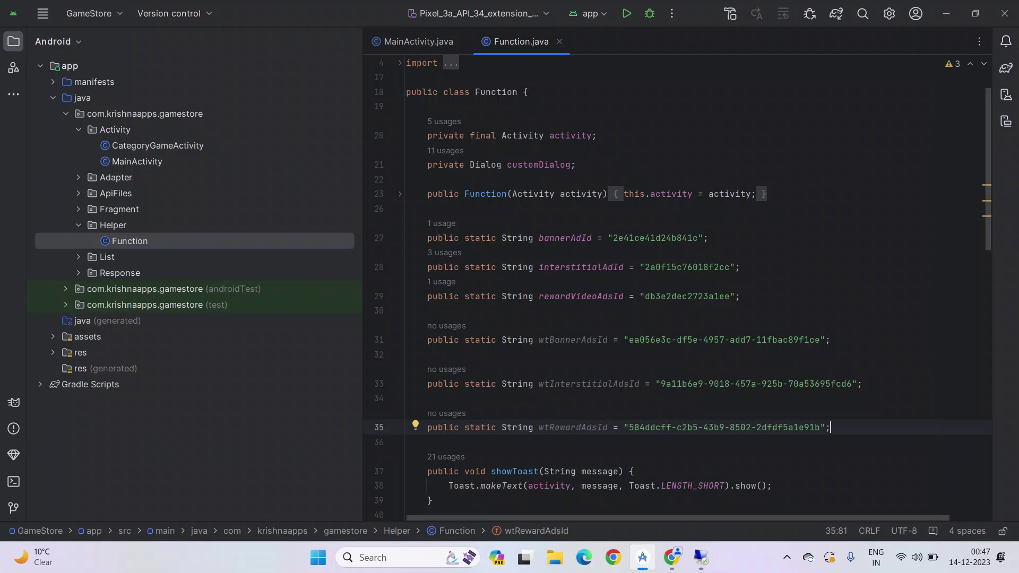
Declare public static String wtAppOpenId holding the pasted App Open ad unit ID, then review all four ID declarations.
key("Return")
key("Return")
type("public ")
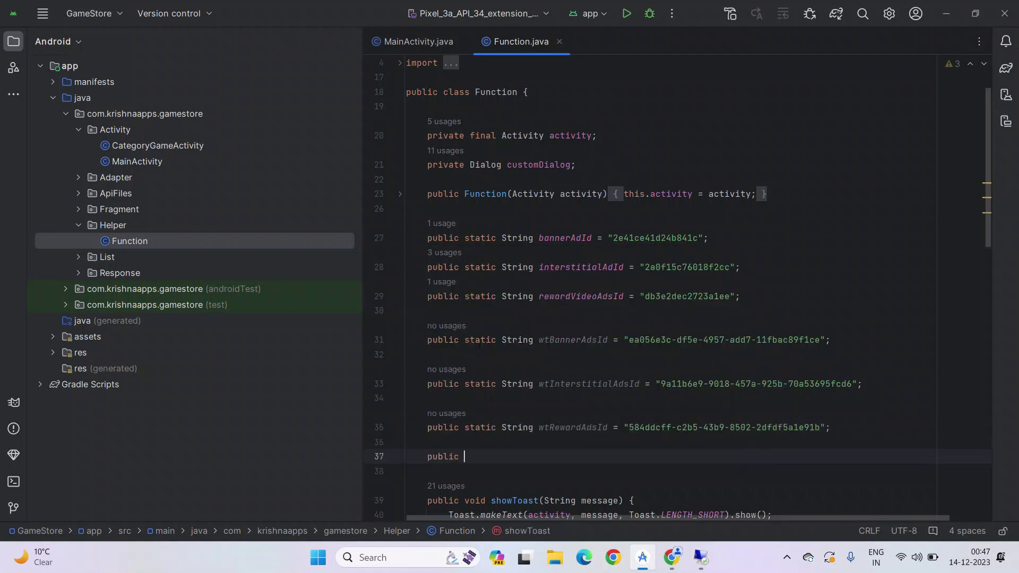
type("static Str")
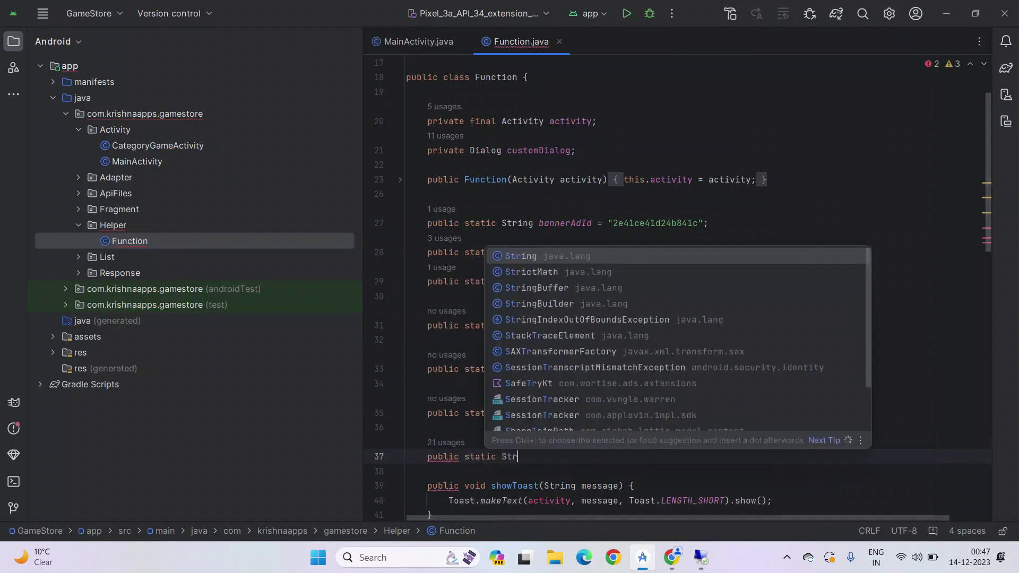
type("ing wt")
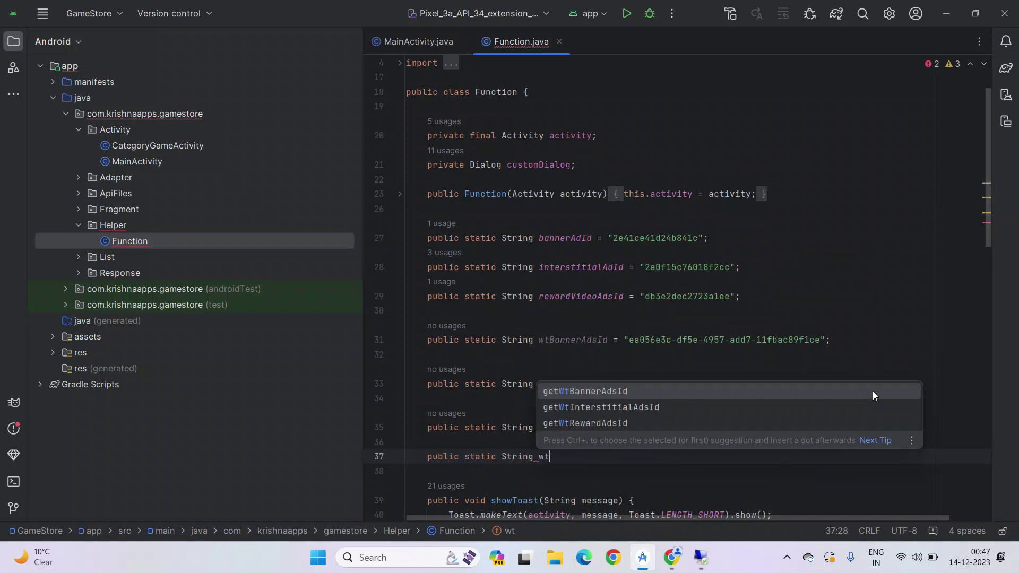
type("AppOpen")
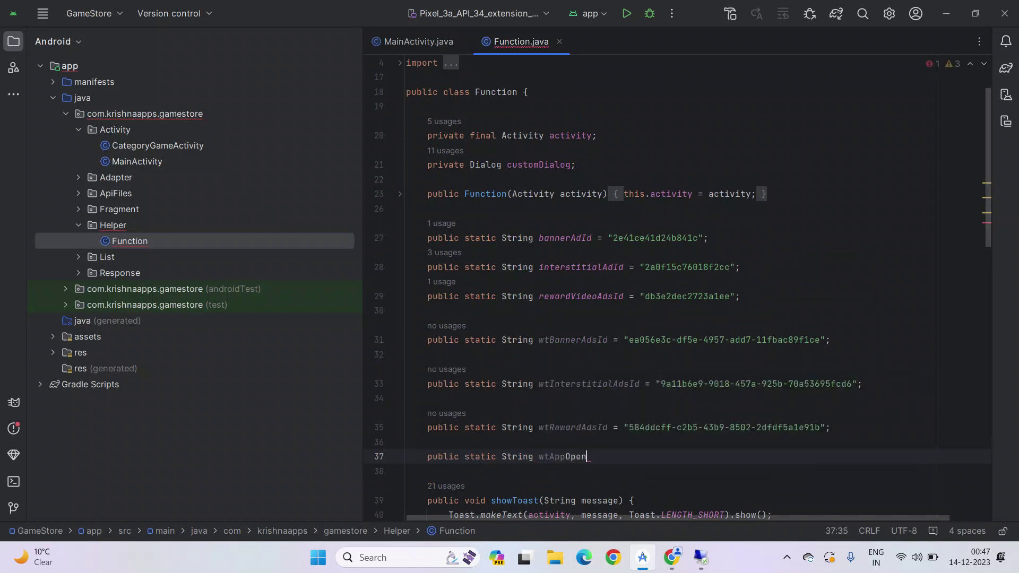
type("Id = \"")
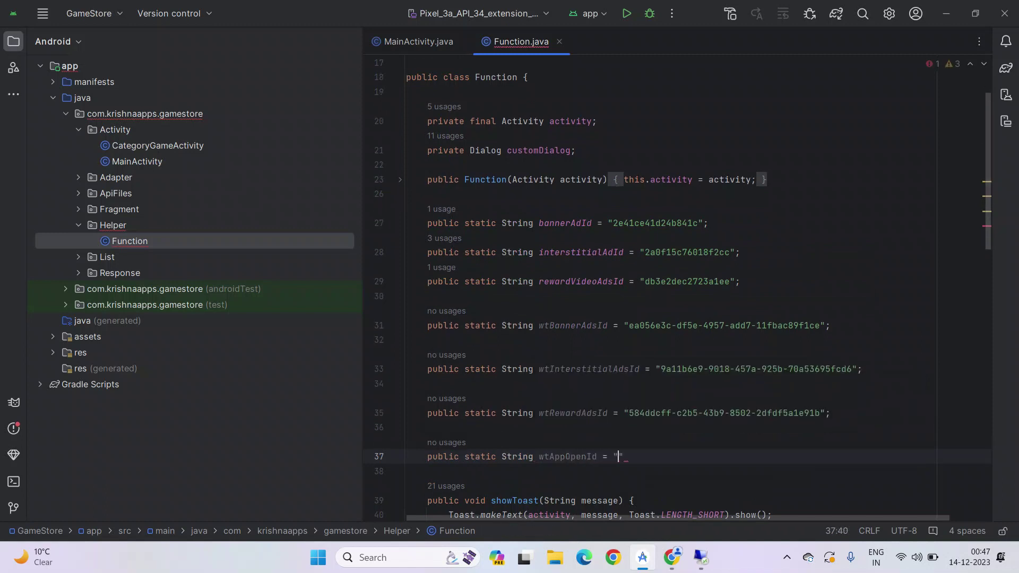
key("ctrl+v")
type(";")
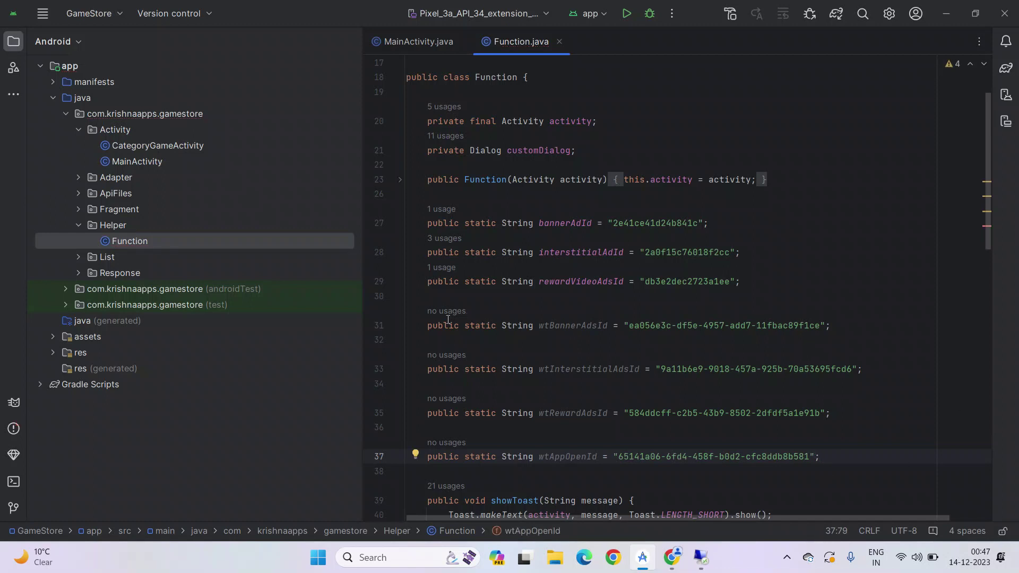
left_click_drag(422, 324, 838, 447)
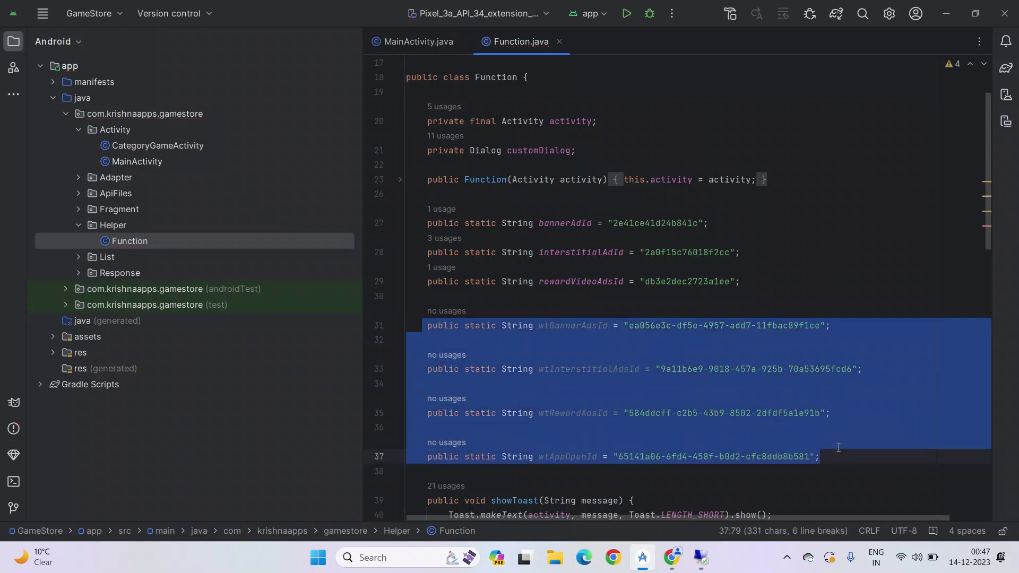
left_click(729, 413)
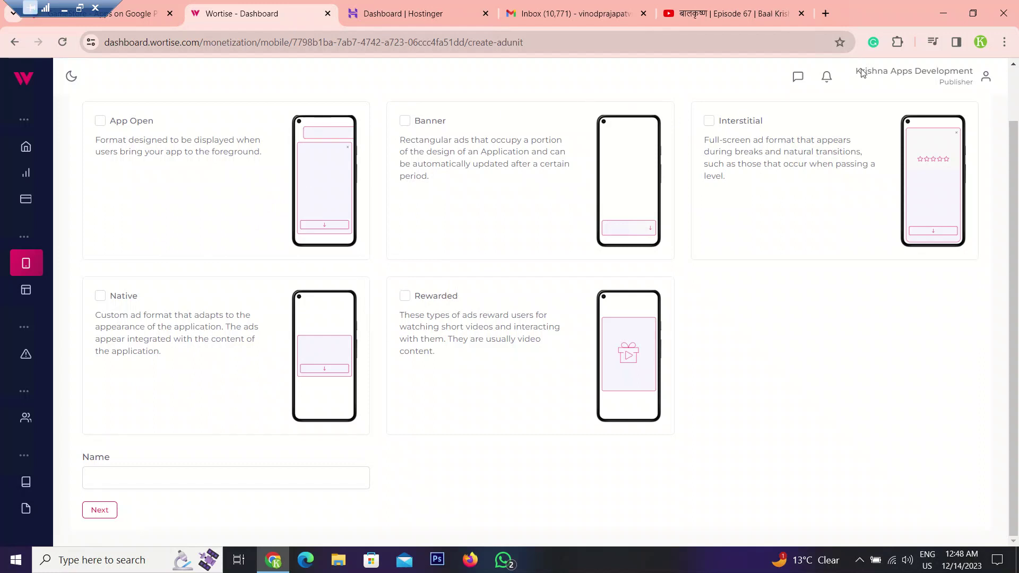
Minimize the remote browser session to return to the Windows desktop.
left_click(944, 13)
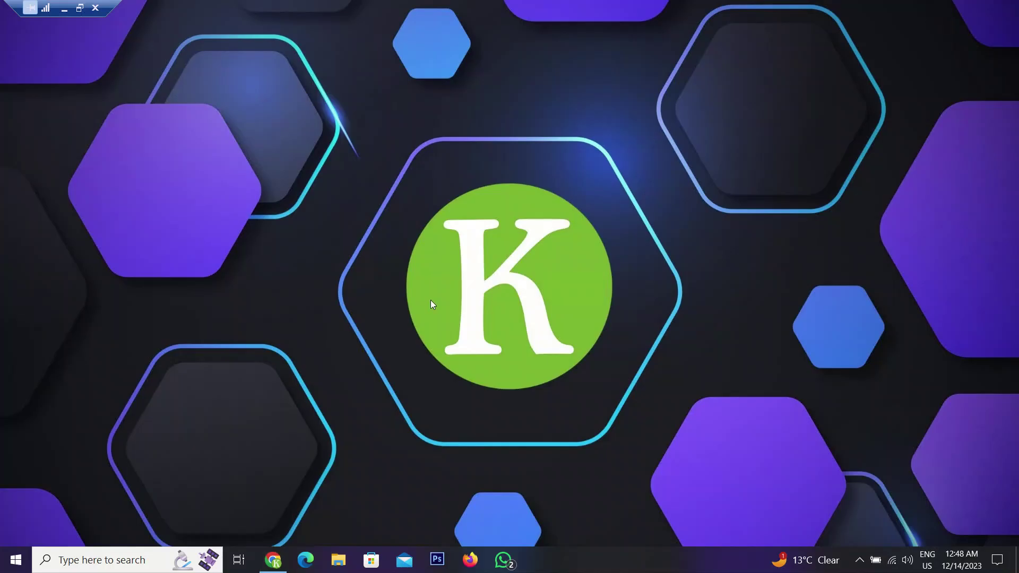